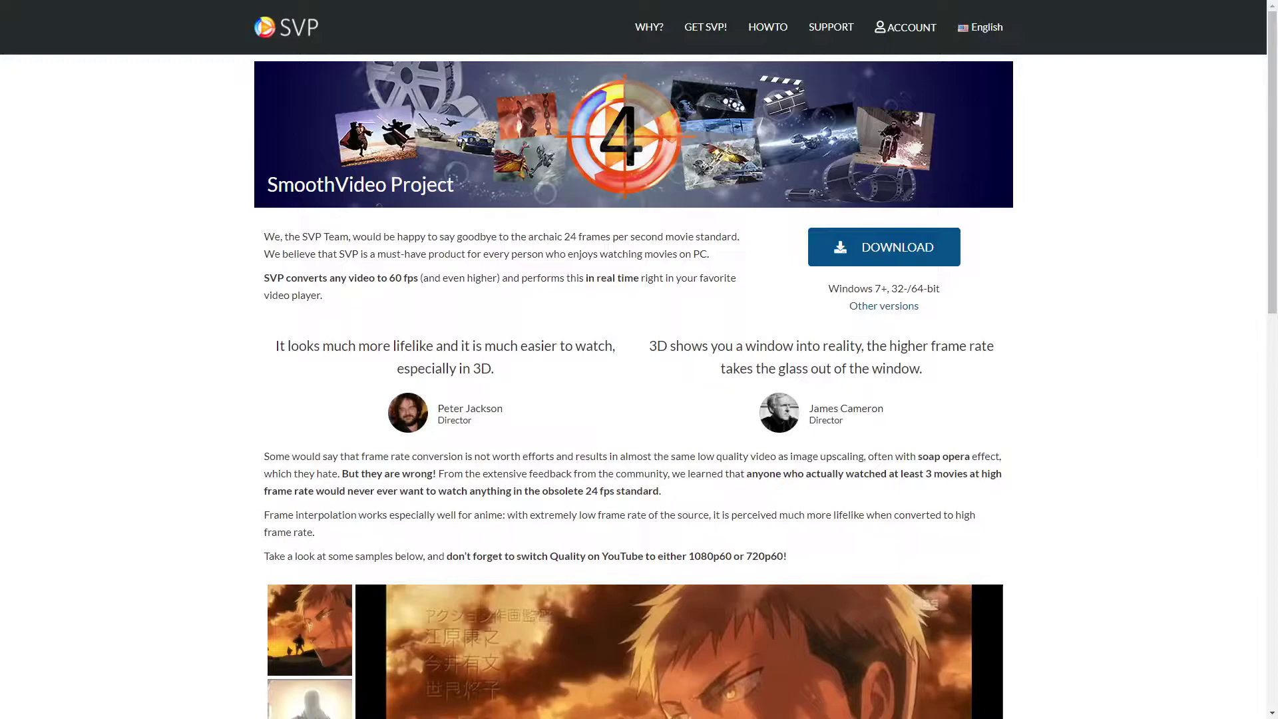
# Step: Examine the SVP home page, enlarged for reading, from the explanation of how it works up through the features to the download section
pyautogui.scroll(-14, 633, 386)
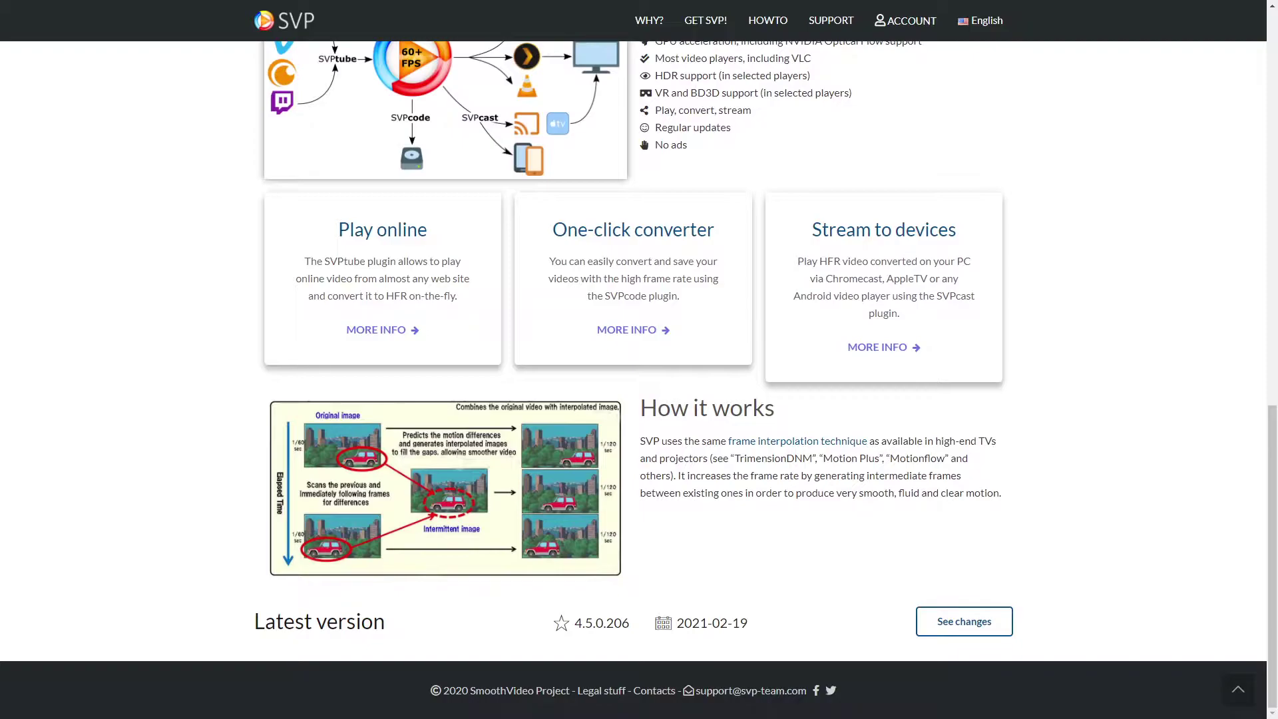
pyautogui.hotkey('ctrl', '+')
pyautogui.hotkey('ctrl', '+')
pyautogui.hotkey('ctrl', '+')
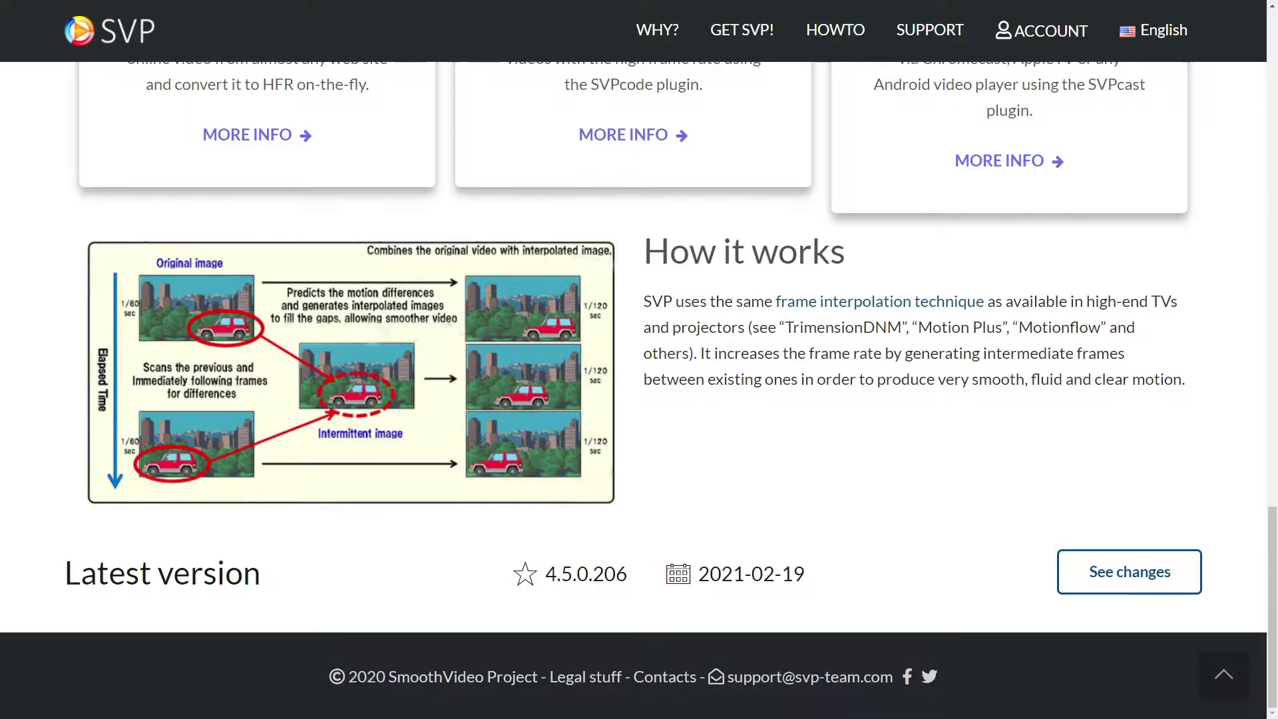
pyautogui.scroll(9, 639, 390)
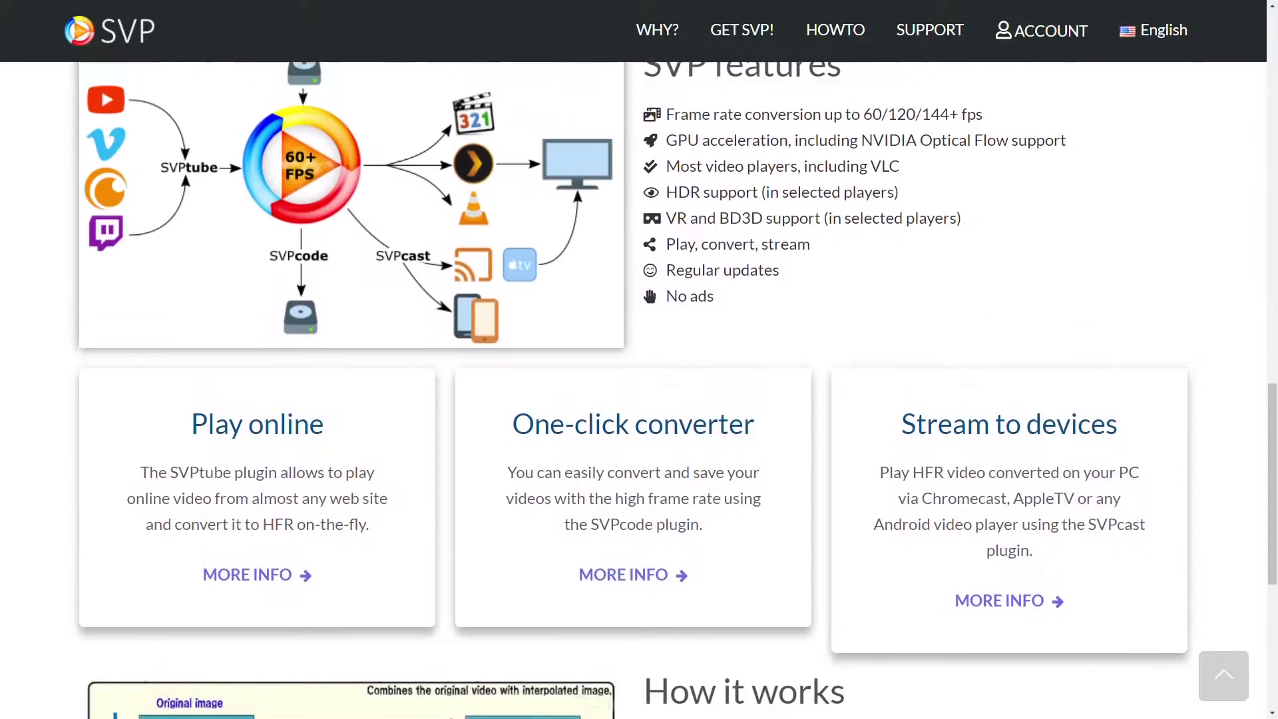
pyautogui.scroll(2, 639, 390)
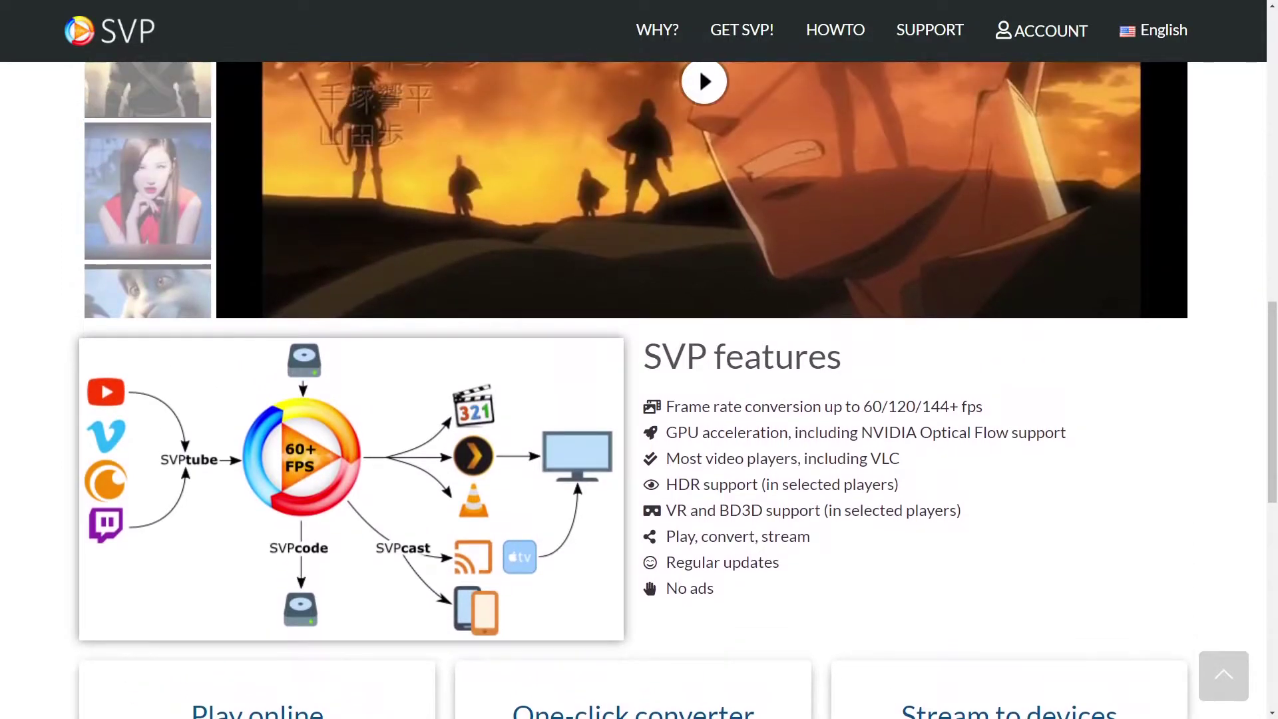
pyautogui.scroll(10, 639, 390)
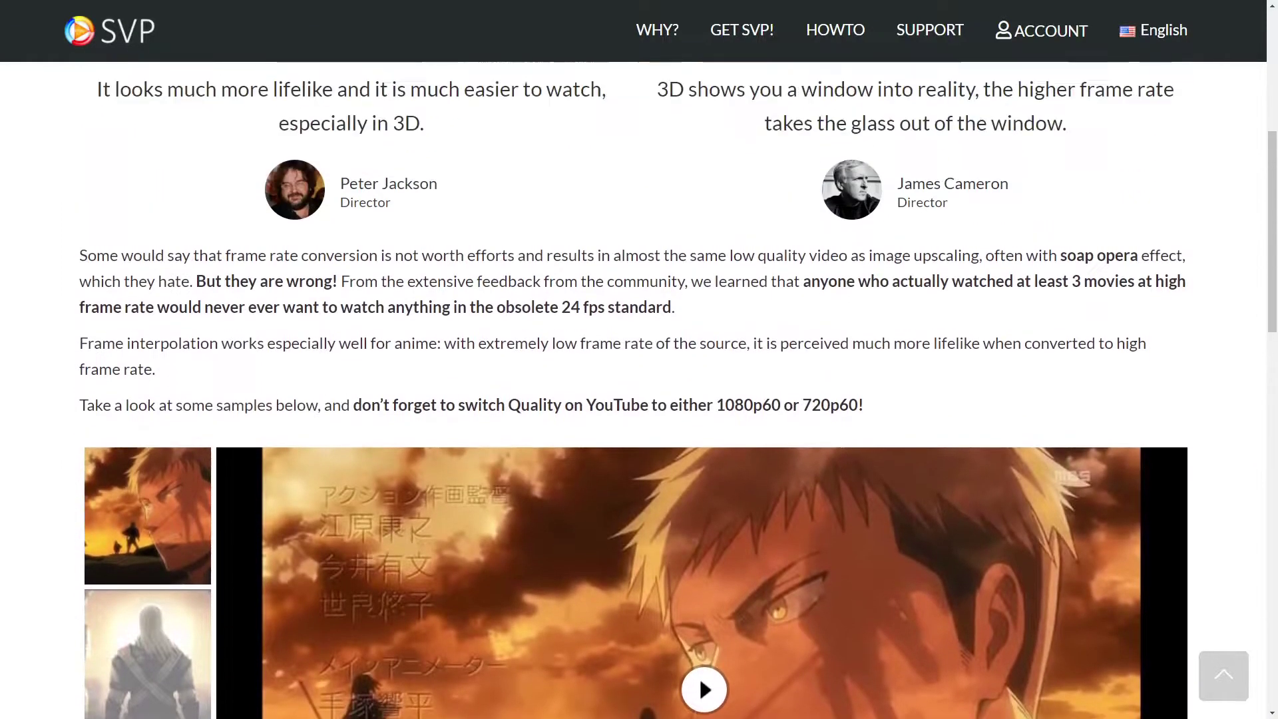
pyautogui.scroll(6, 639, 390)
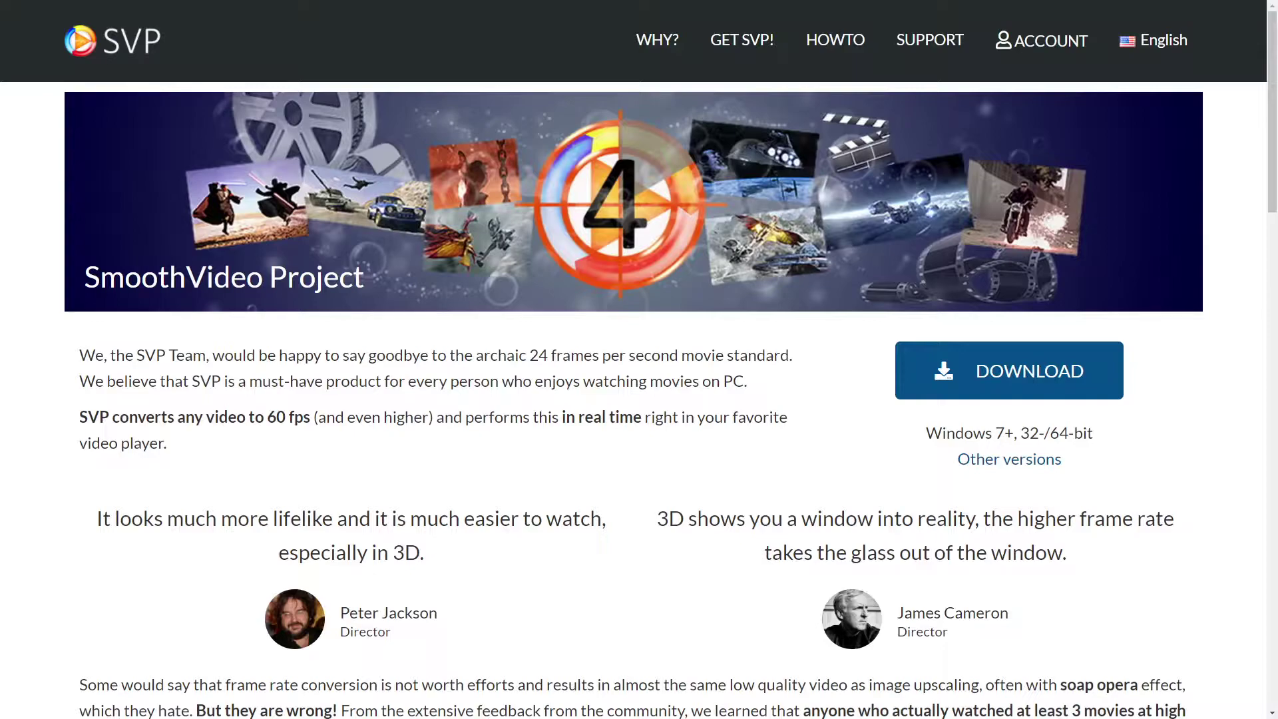
# Step: Leave full screen, close the browser and launch SVP 4 Pro by searching for "svp"
pyautogui.press('F11')
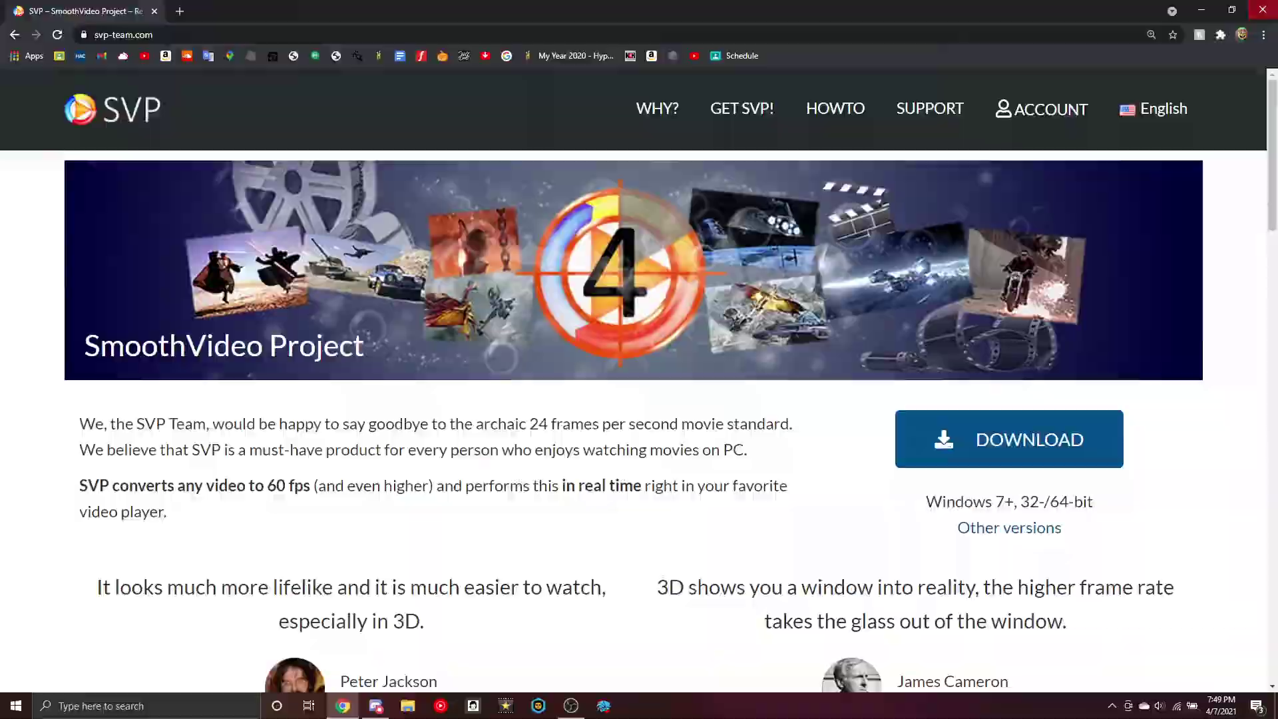
pyautogui.click(1263, 10)
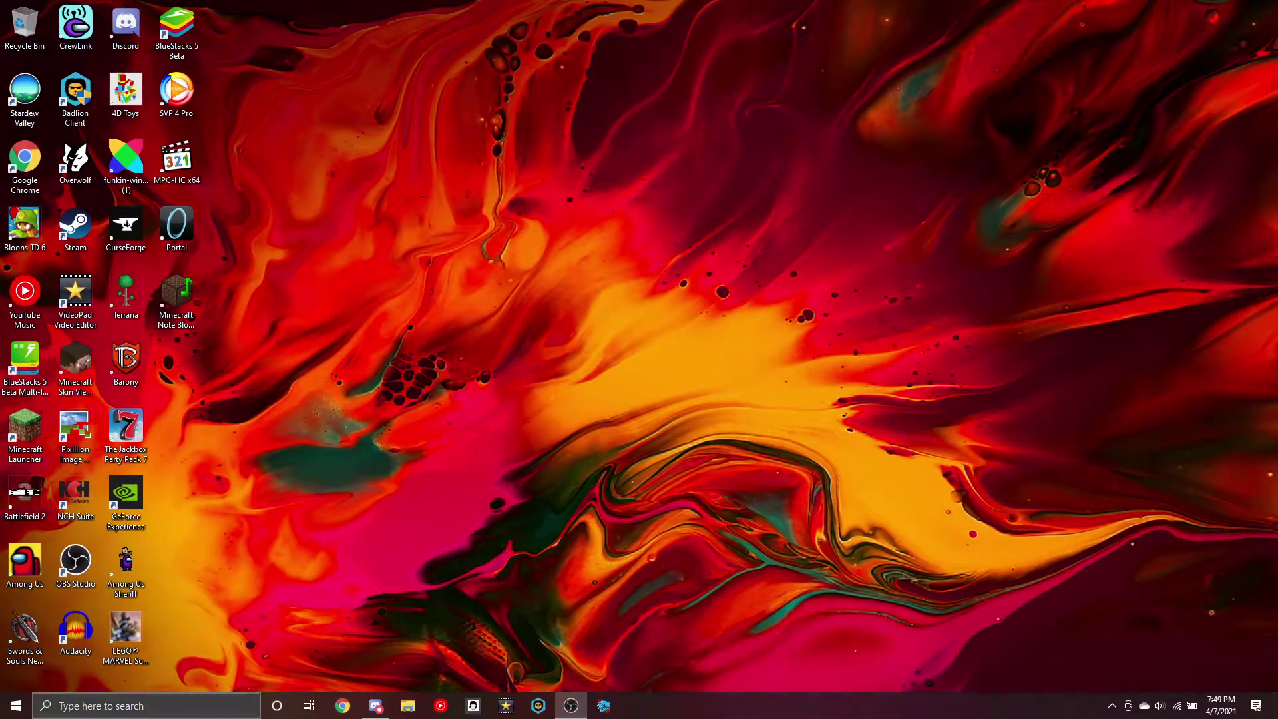
pyautogui.click(146, 705)
pyautogui.write('svp')
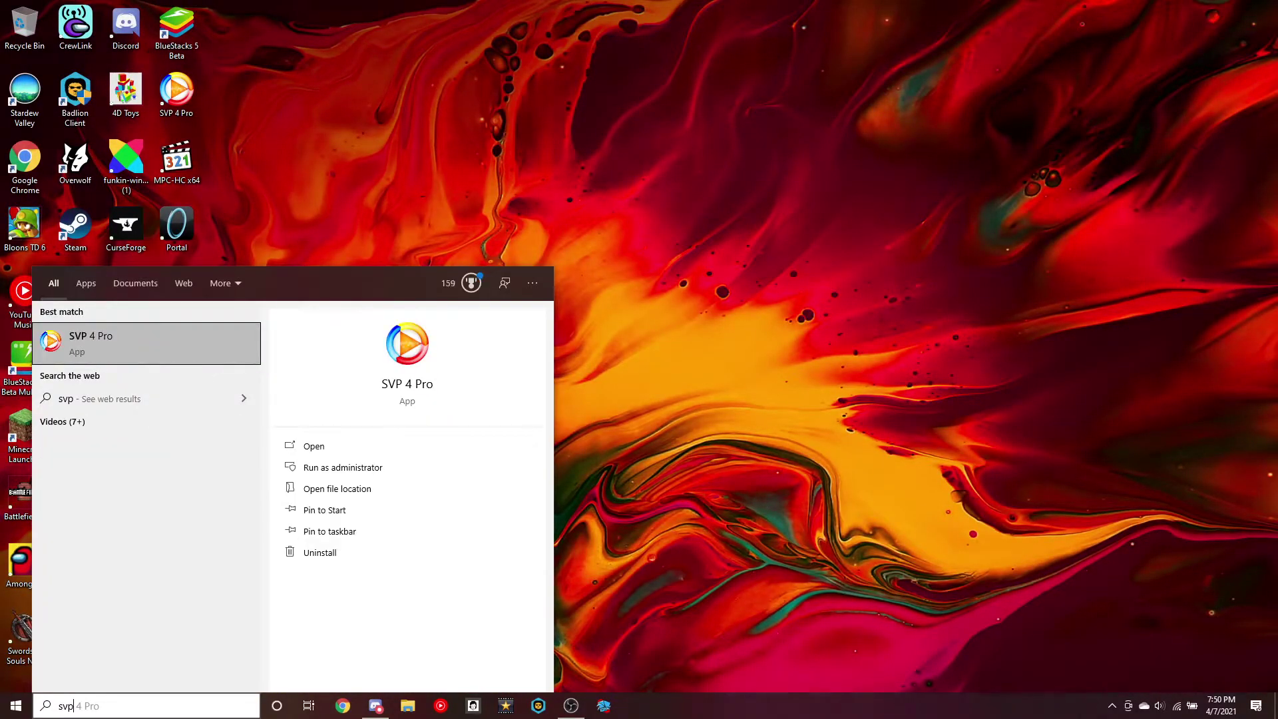
pyautogui.press('Return')
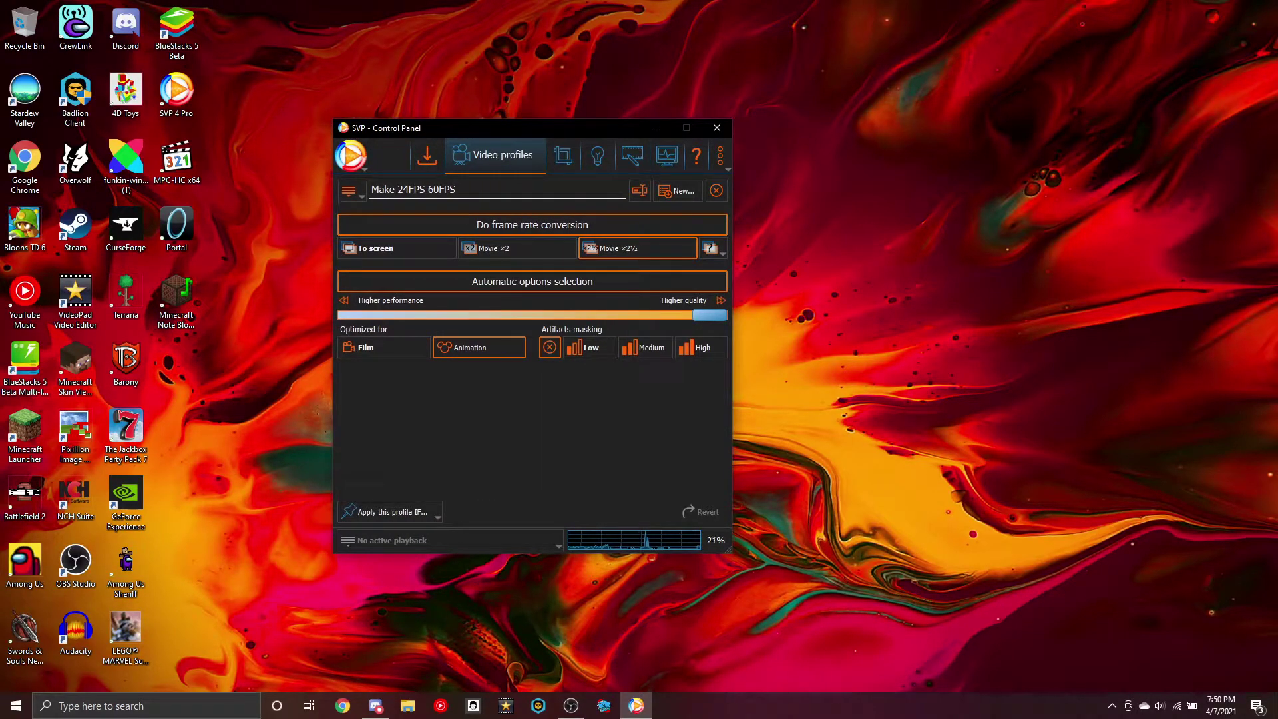
# Step: Make the SVP control panel window taller and reposition it on the desktop
pyautogui.click(177, 32)
pyautogui.moveTo(730, 552); pyautogui.dragTo(729, 696)
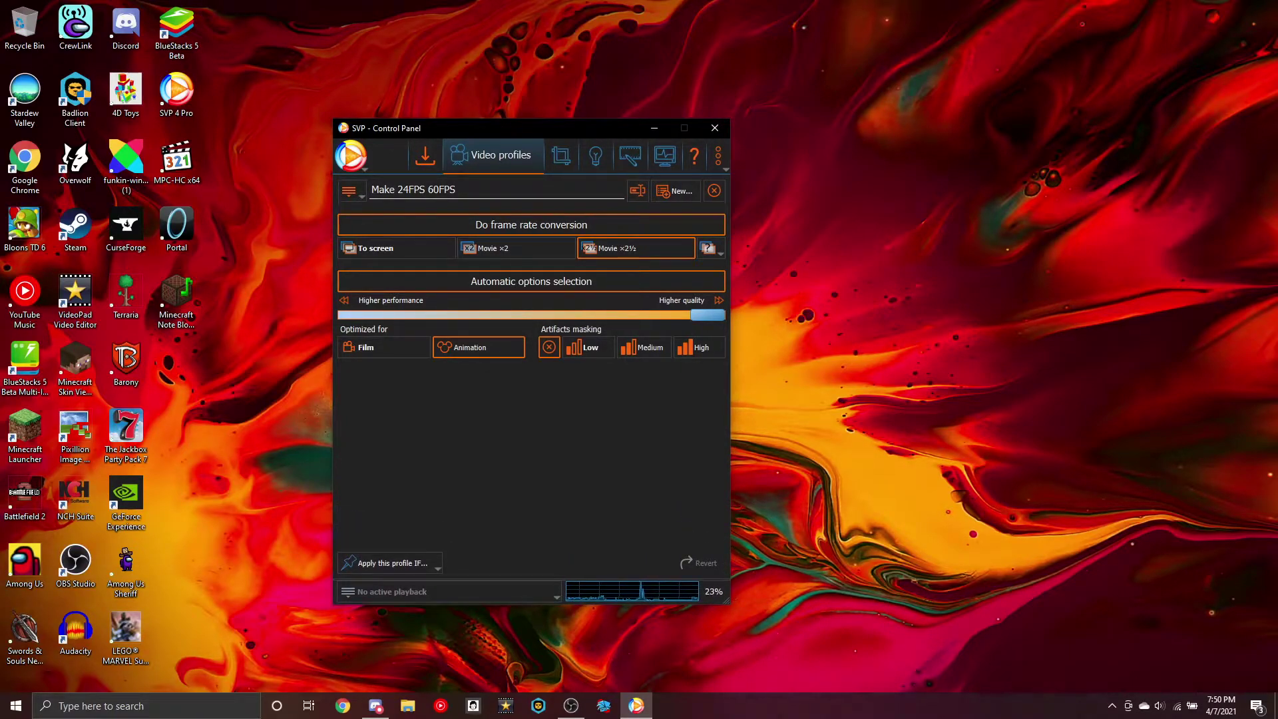
pyautogui.moveTo(531, 128); pyautogui.dragTo(645, 100)
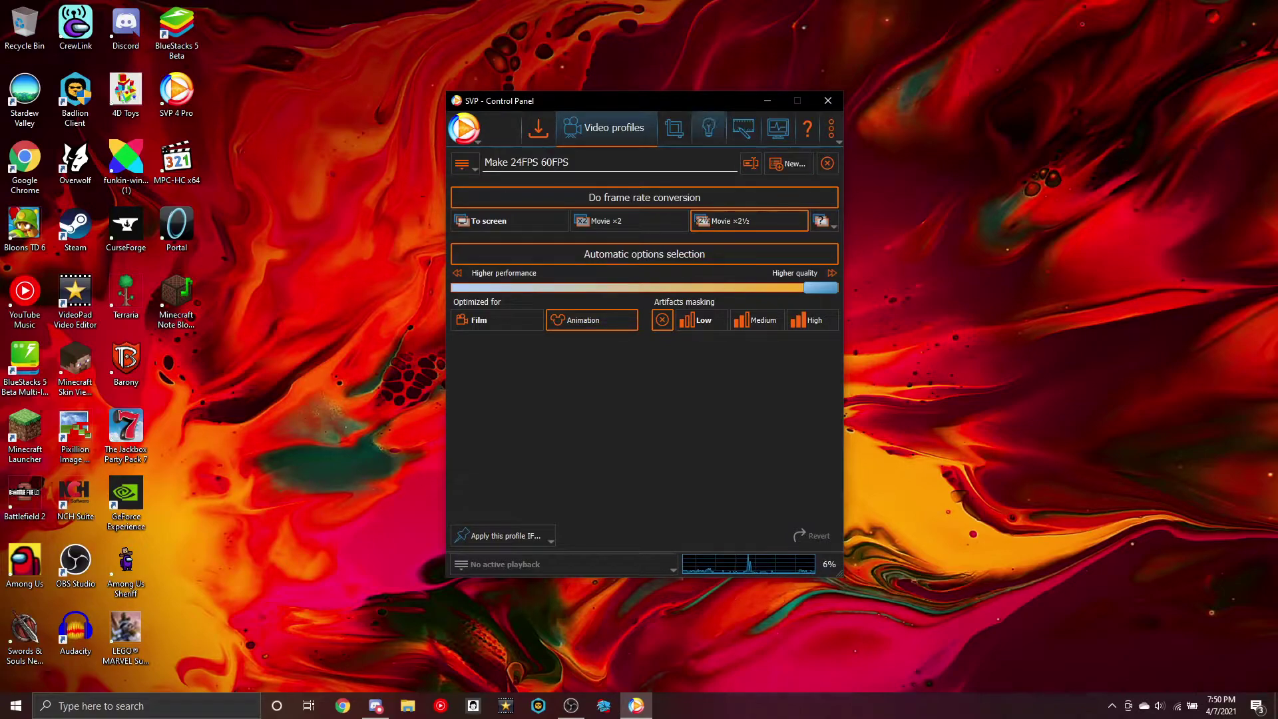
# Step: Review the video profile and transcoding settings, compare the advanced encoder options, and return to the basic encoder
pyautogui.click(744, 128)
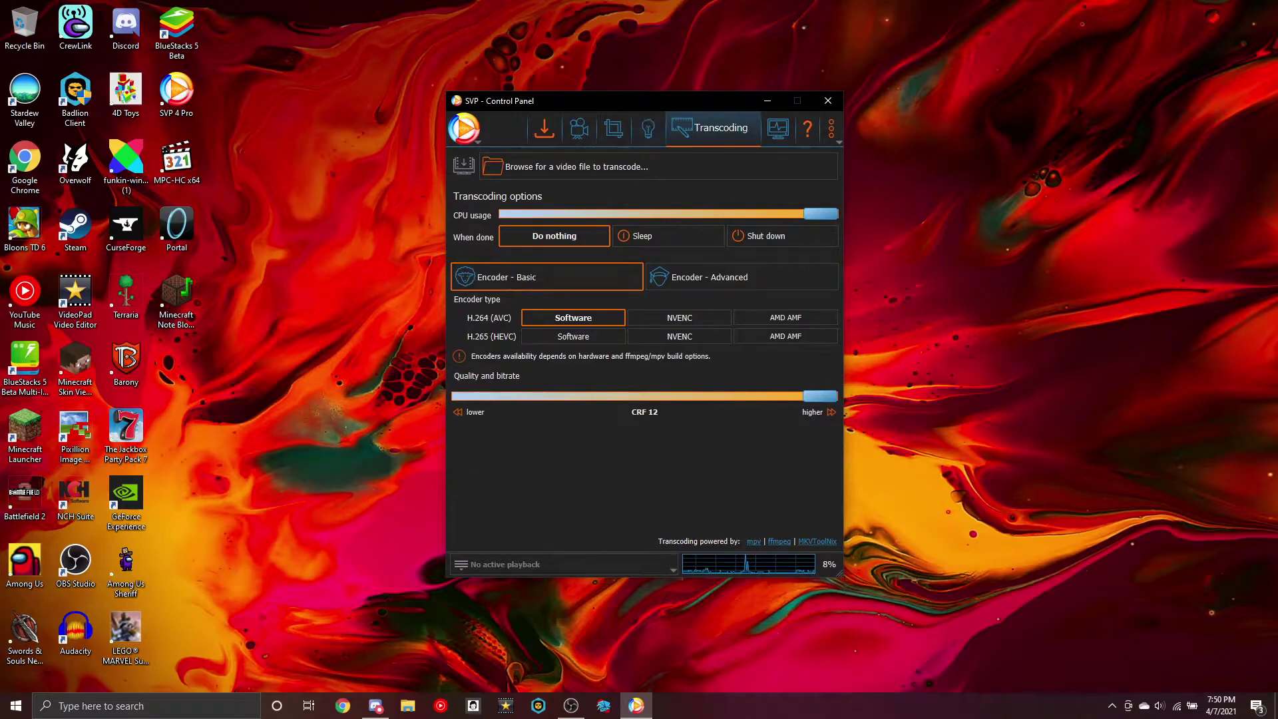
pyautogui.click(579, 128)
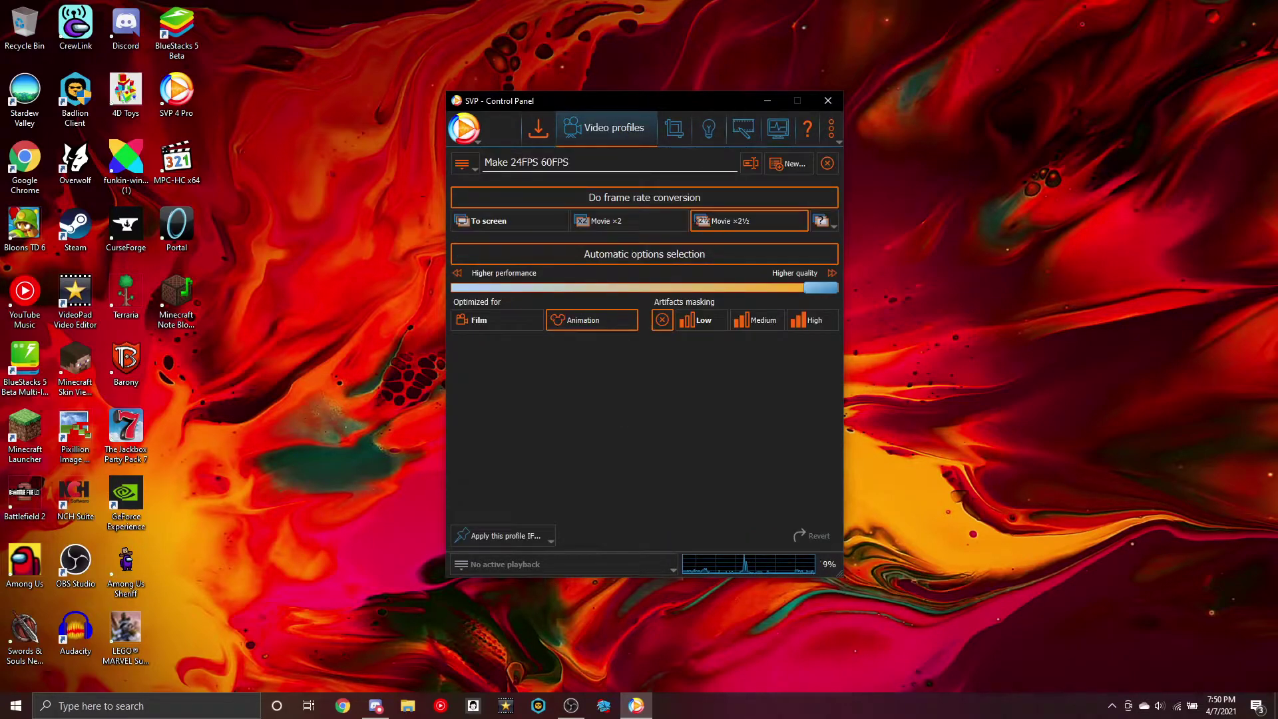
pyautogui.click(743, 127)
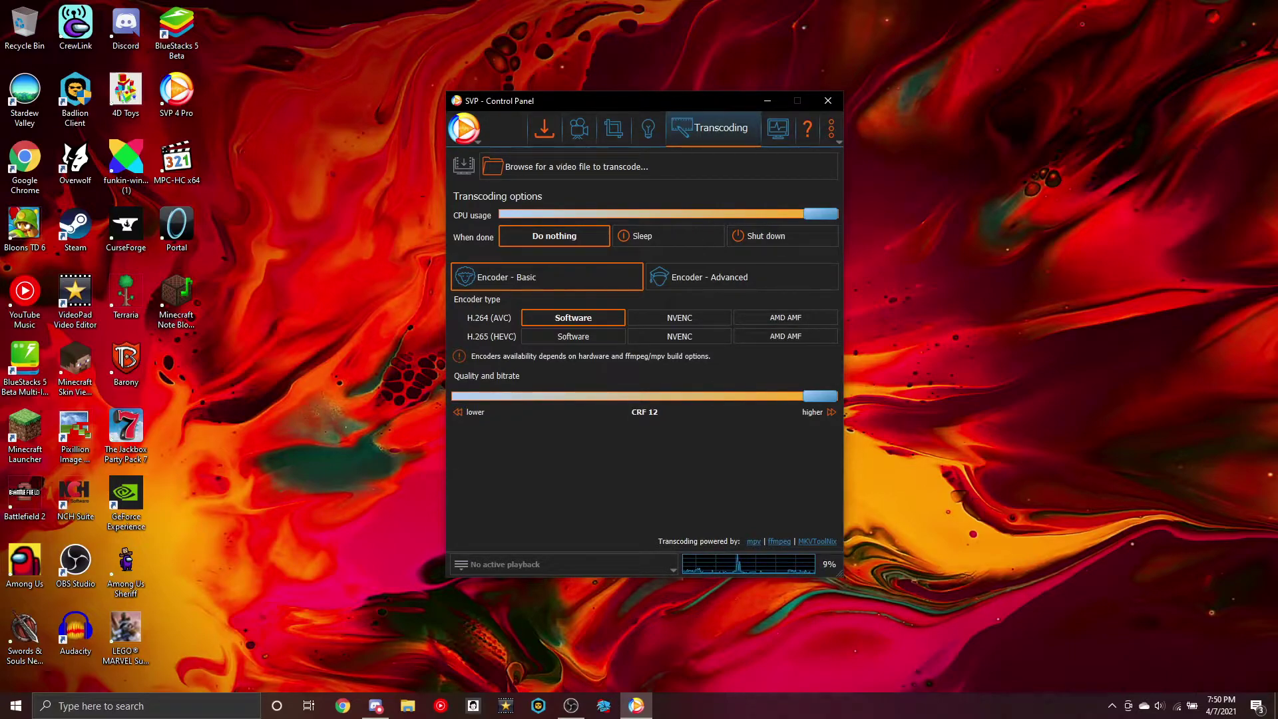
pyautogui.moveTo(820, 213)
pyautogui.mouseDown()
pyautogui.moveTo(516, 213)
pyautogui.moveTo(820, 214)
pyautogui.mouseUp()
pyautogui.click(741, 277)
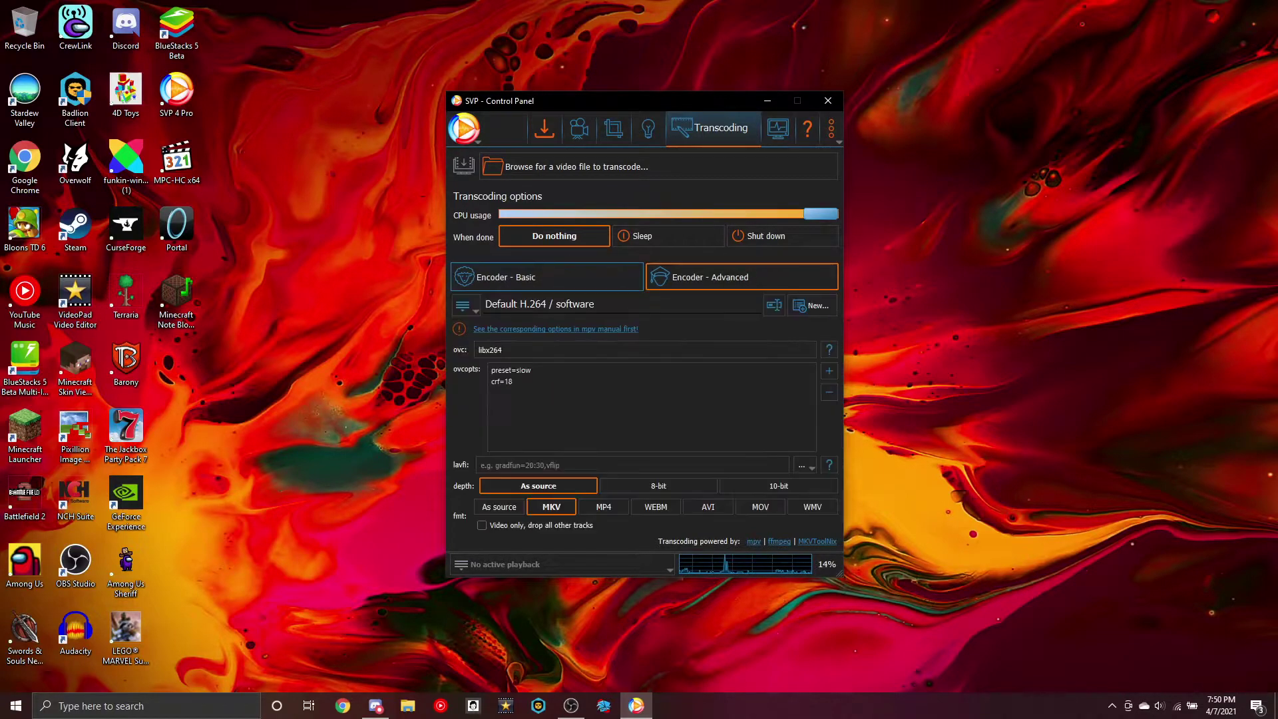
pyautogui.click(546, 277)
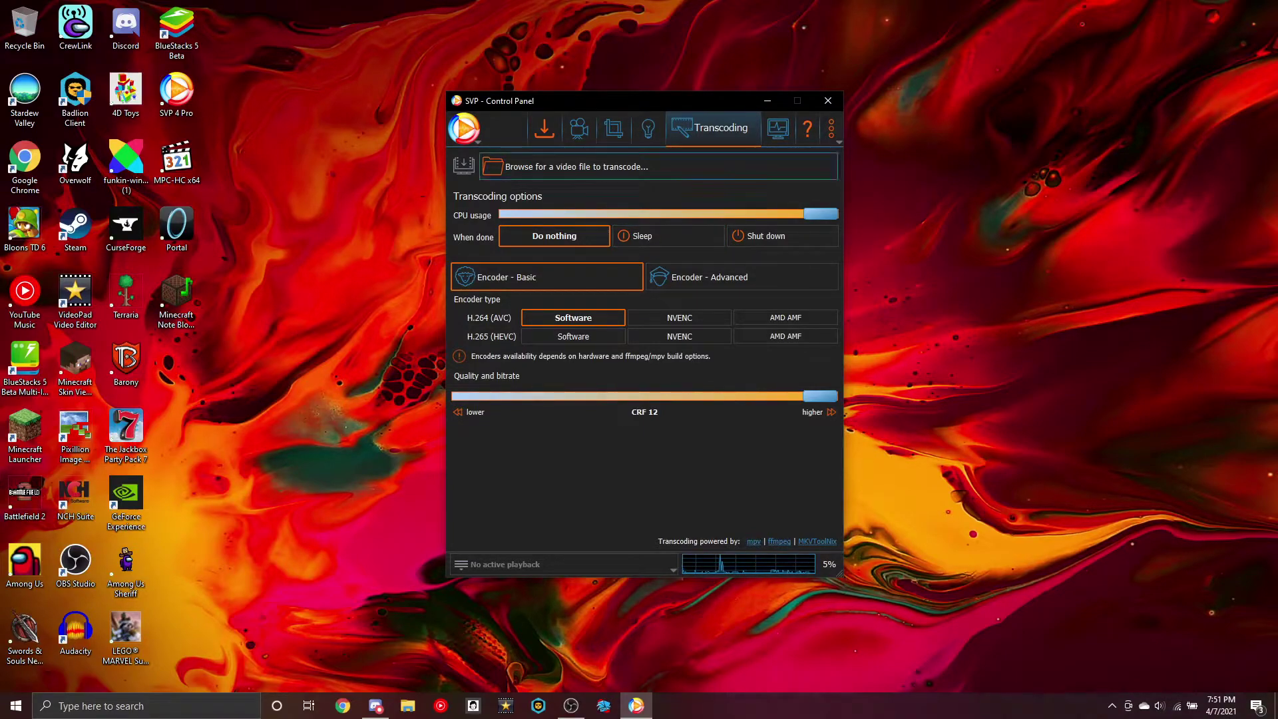
# Step: Browse for a video file to transcode in the Videos folder, widening the file selection dialog
pyautogui.click(545, 167)
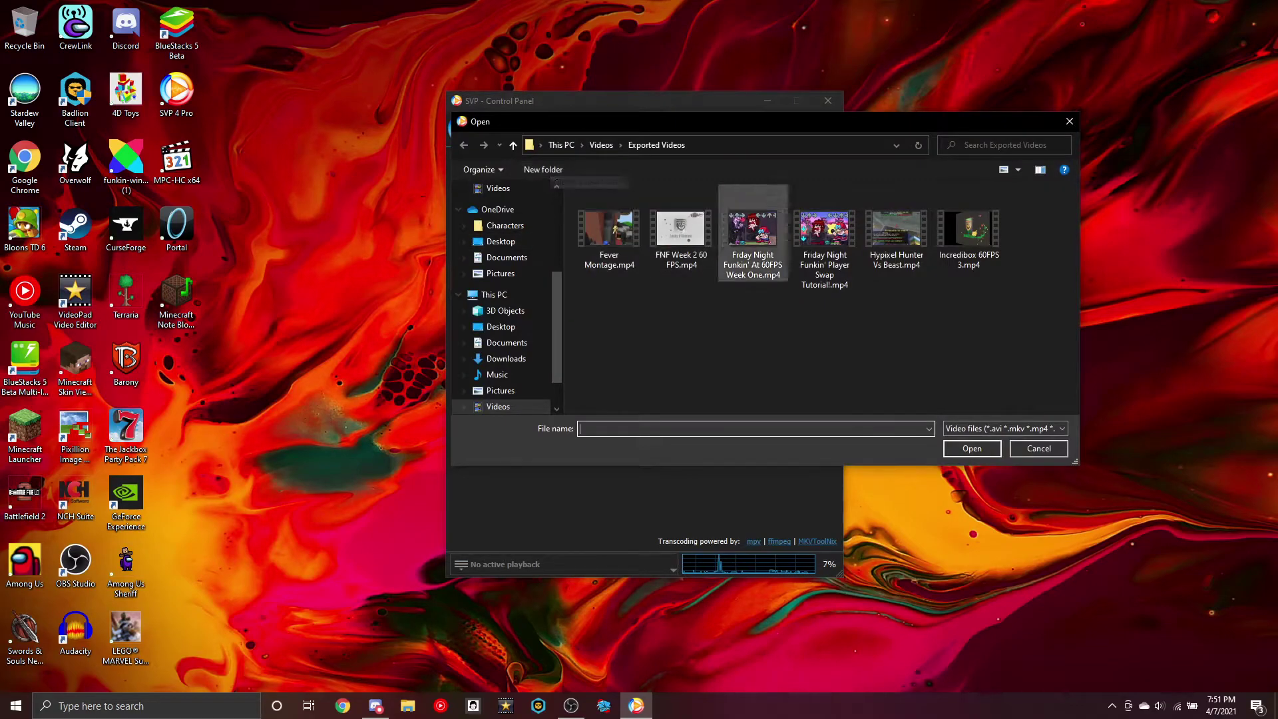
pyautogui.scroll(1, 506, 305)
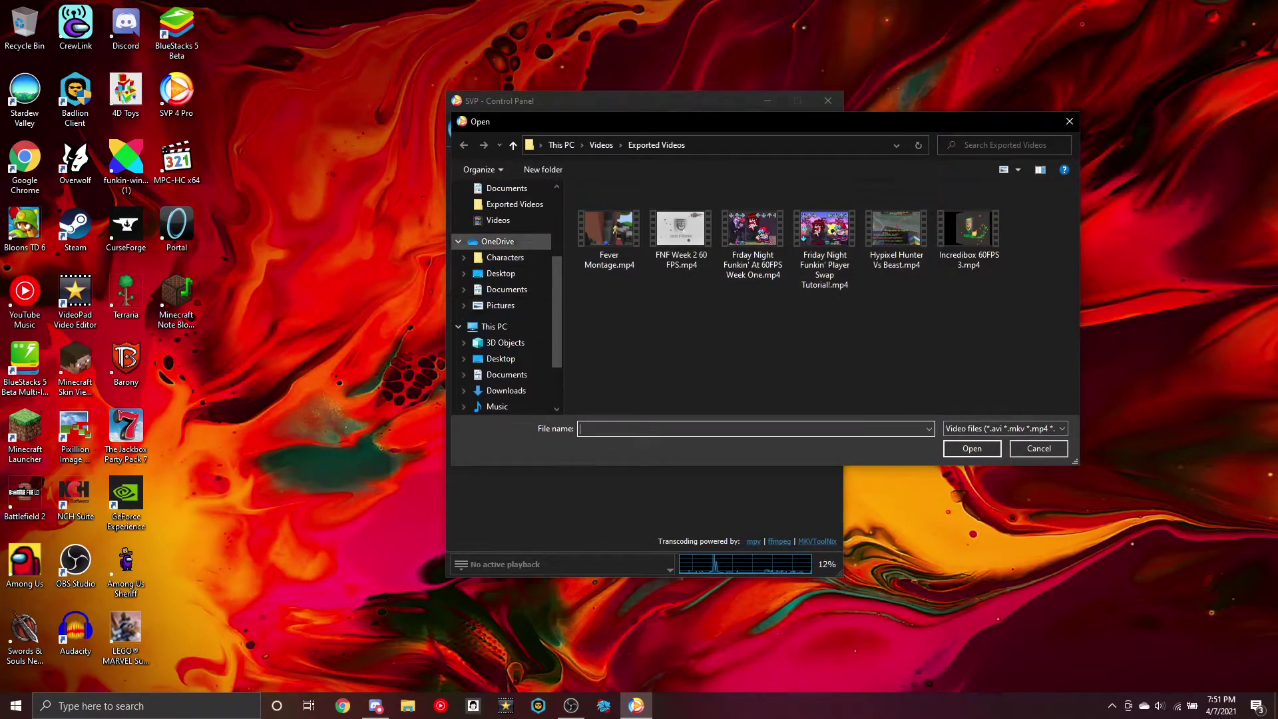
pyautogui.click(498, 220)
pyautogui.scroll(3, 502, 299)
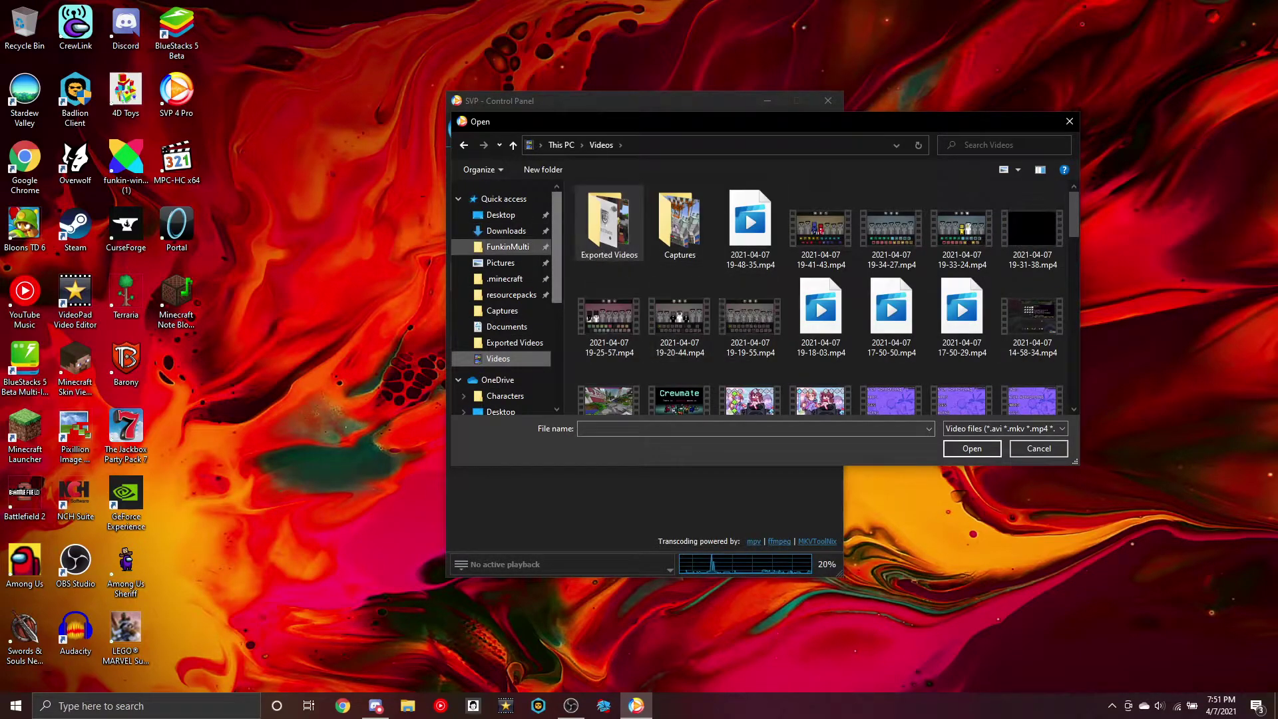
pyautogui.moveTo(452, 248); pyautogui.dragTo(280, 249)
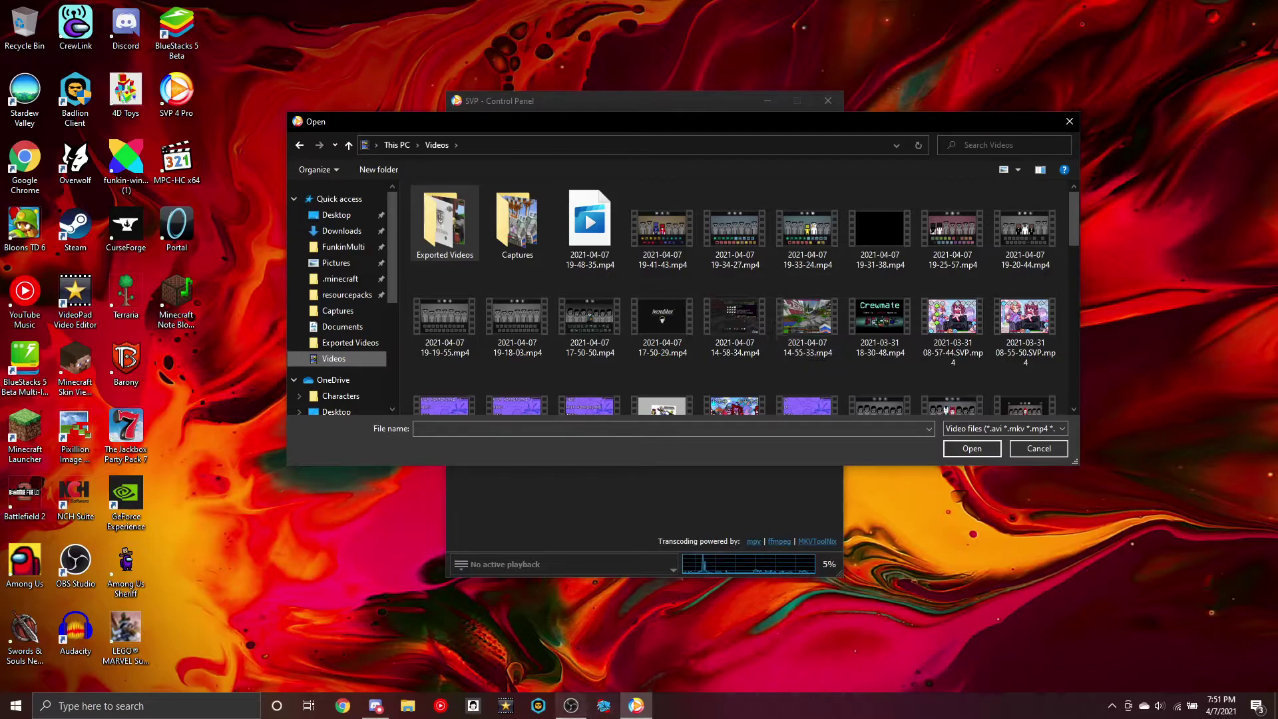
pyautogui.click(570, 705)
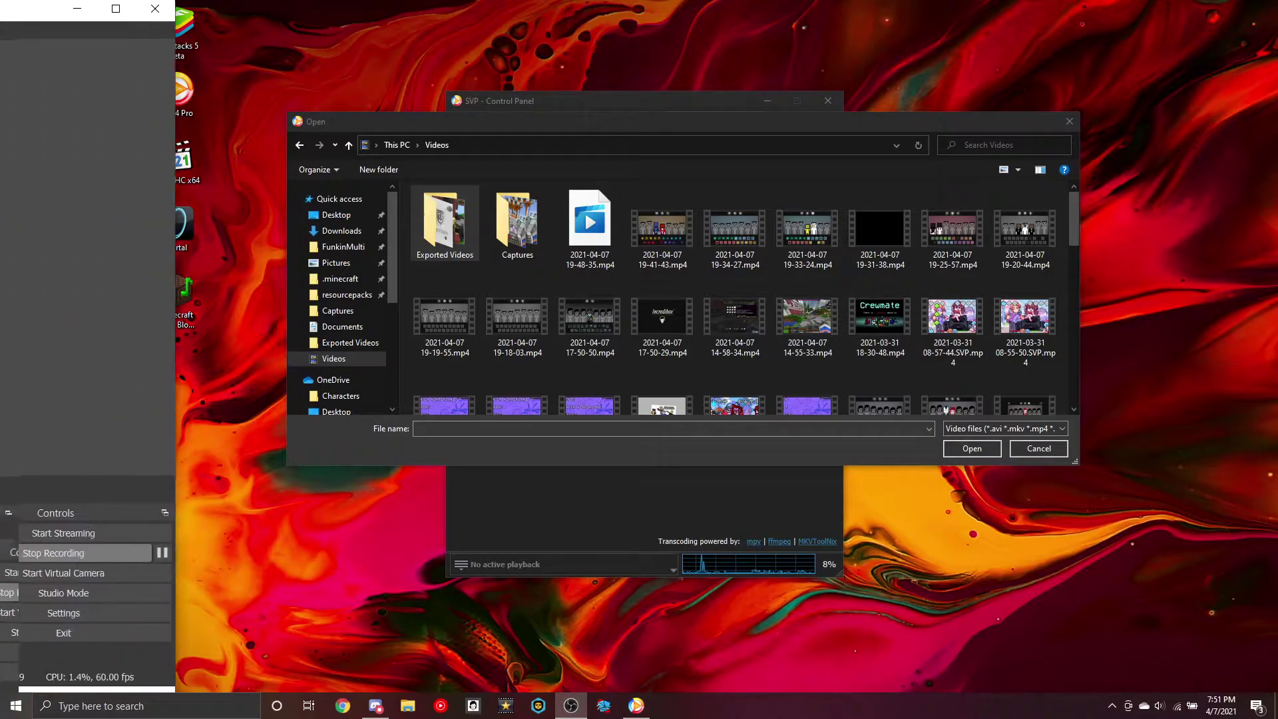
pyautogui.click(571, 705)
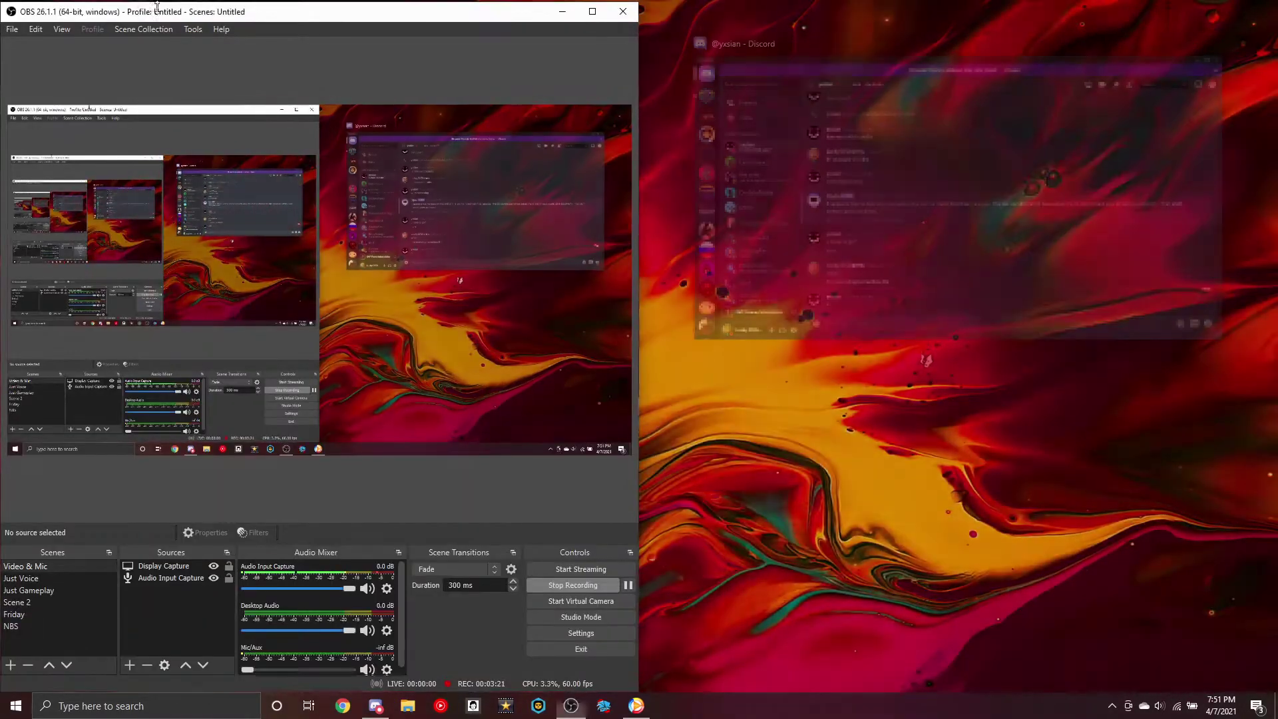
pyautogui.moveTo(323, 10); pyautogui.dragTo(0, 93)
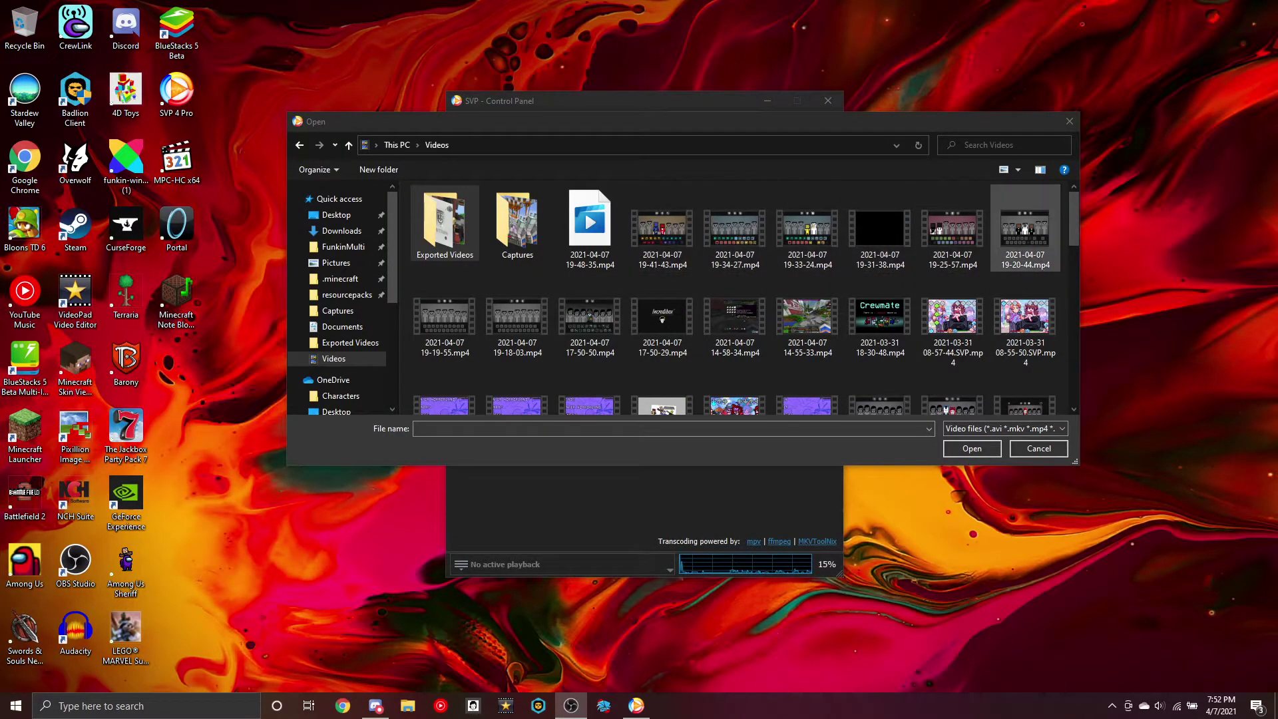
pyautogui.press('Escape')
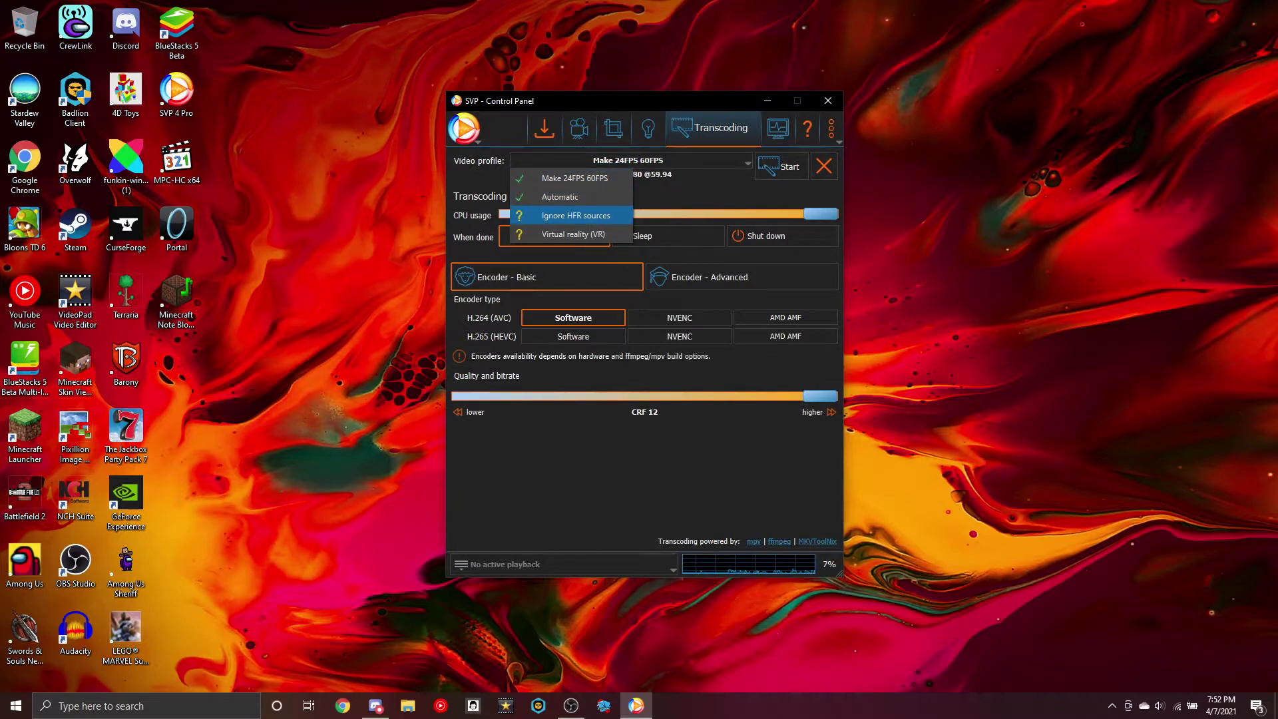
pyautogui.press('Escape')
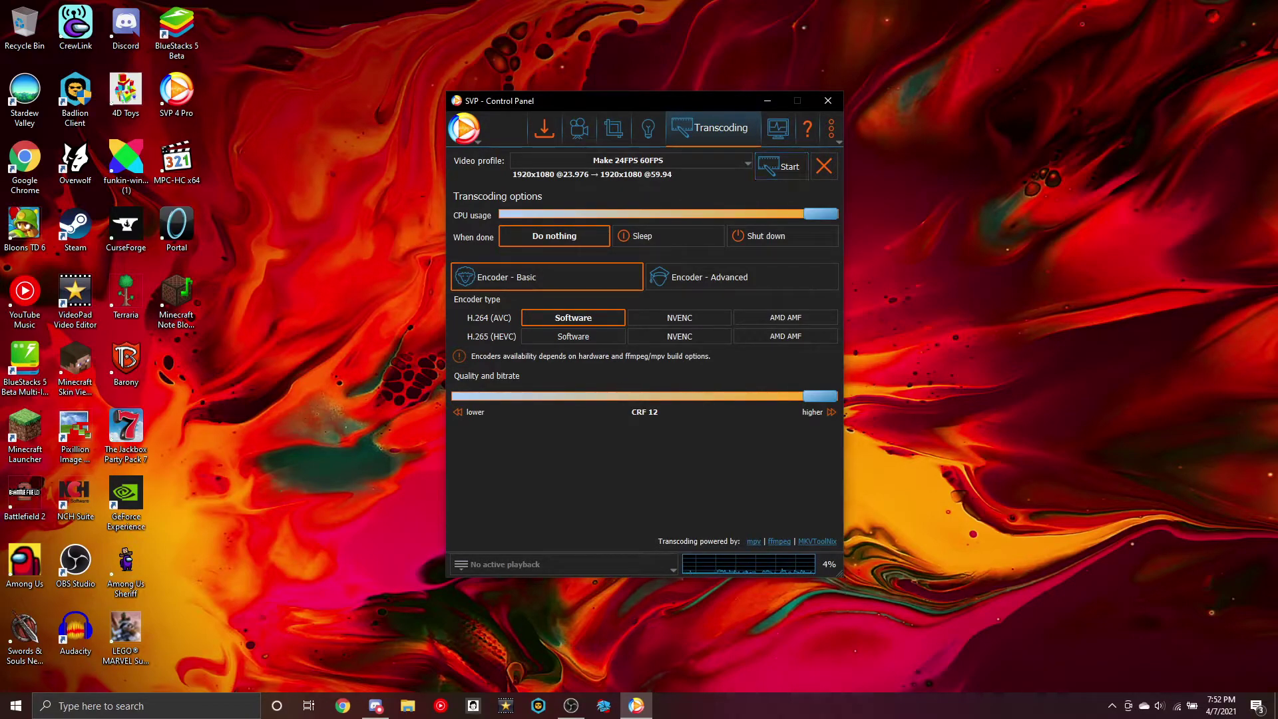
pyautogui.moveTo(820, 214); pyautogui.dragTo(711, 213)
pyautogui.click(783, 167)
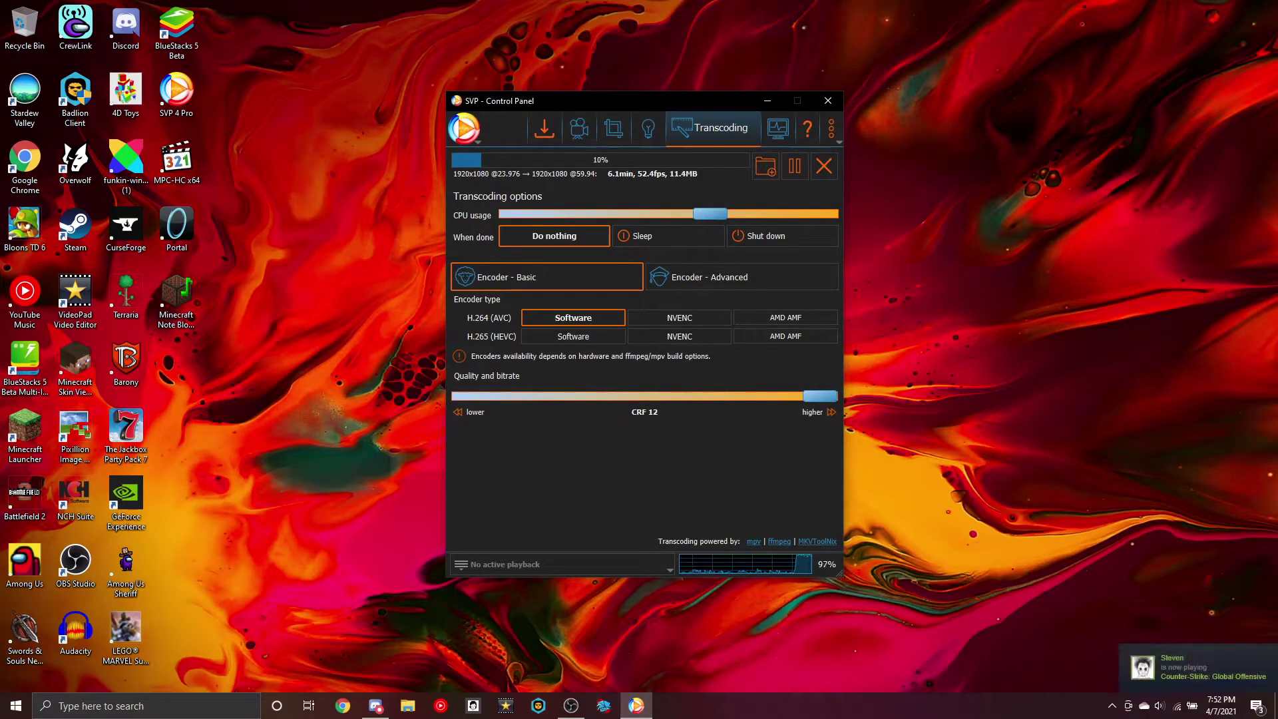
# Step: Switch to Friday Night Funkin' and maximize its window while the transcoding runs
pyautogui.click(603, 705)
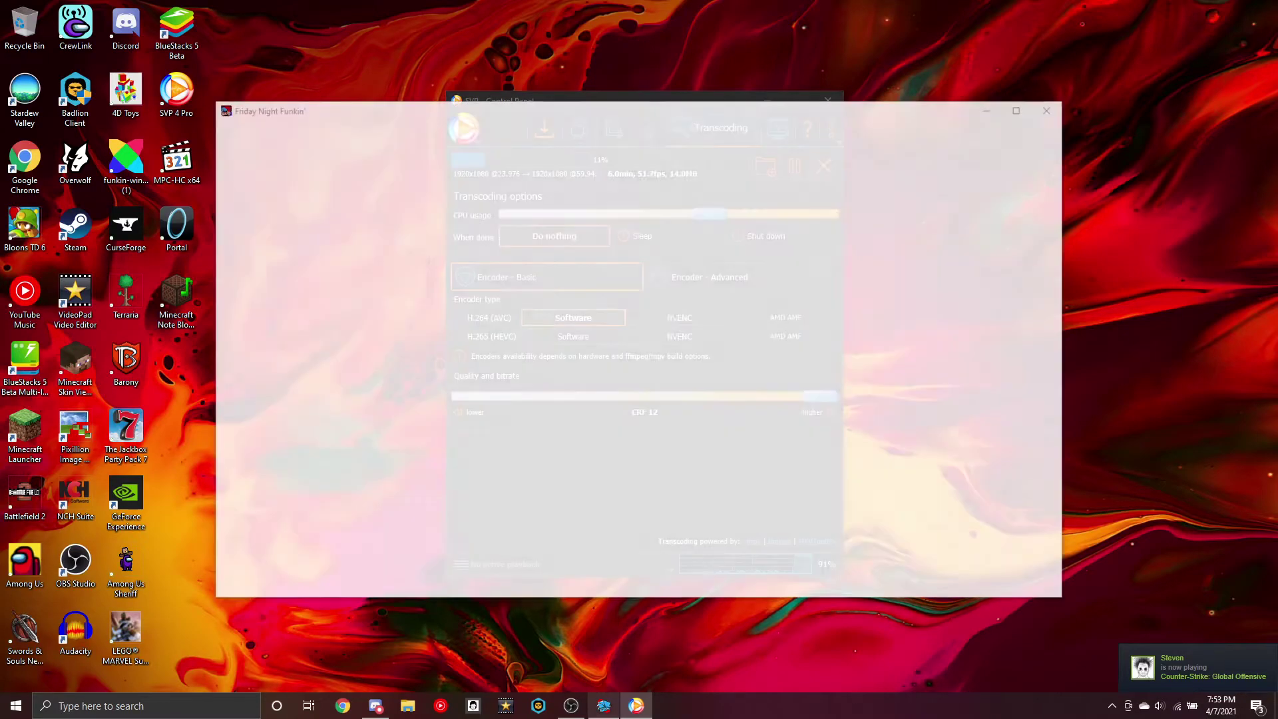
pyautogui.rightClick(570, 112)
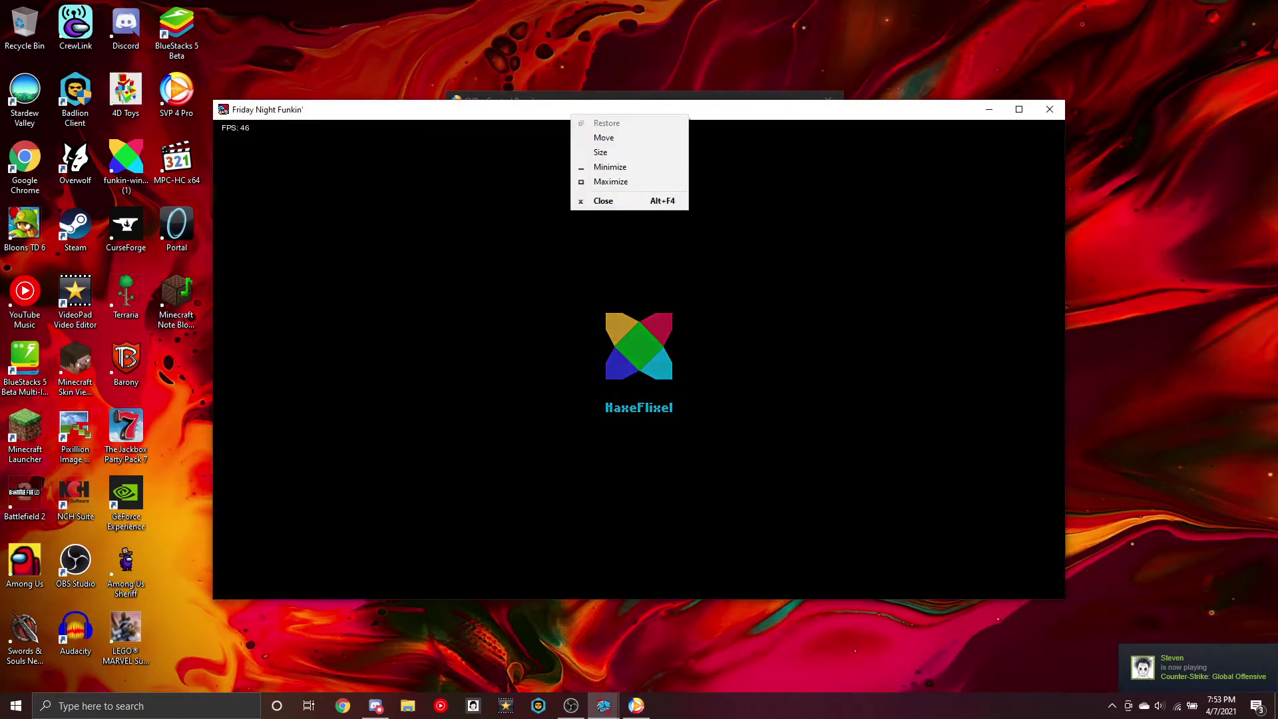
pyautogui.click(629, 181)
pyautogui.click(1262, 8)
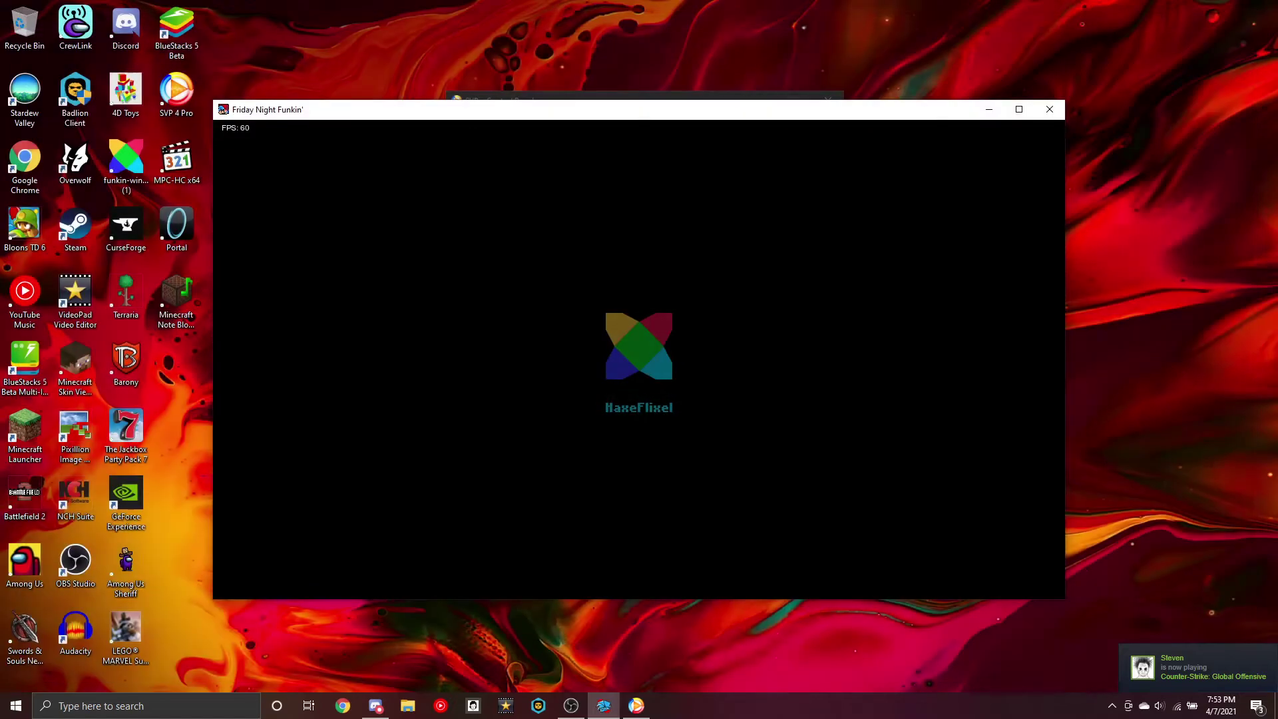
pyautogui.rightClick(702, 110)
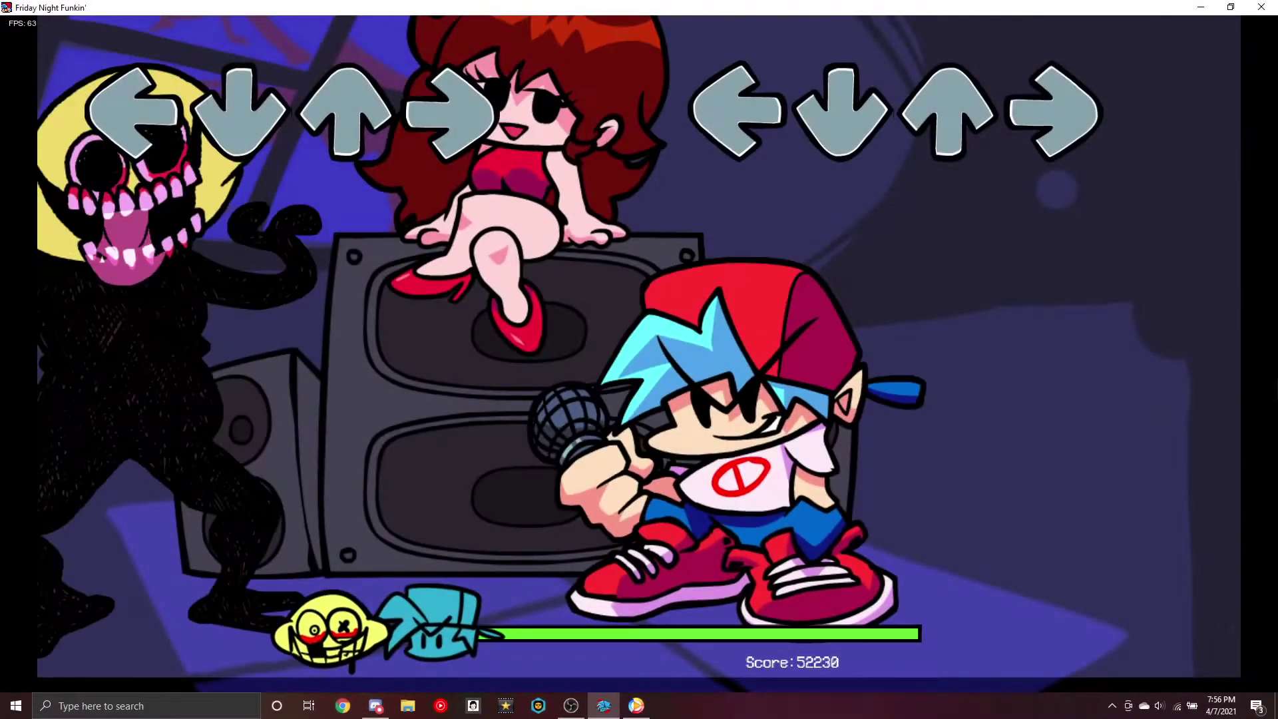
pyautogui.press('Down')
pyautogui.press('Left')
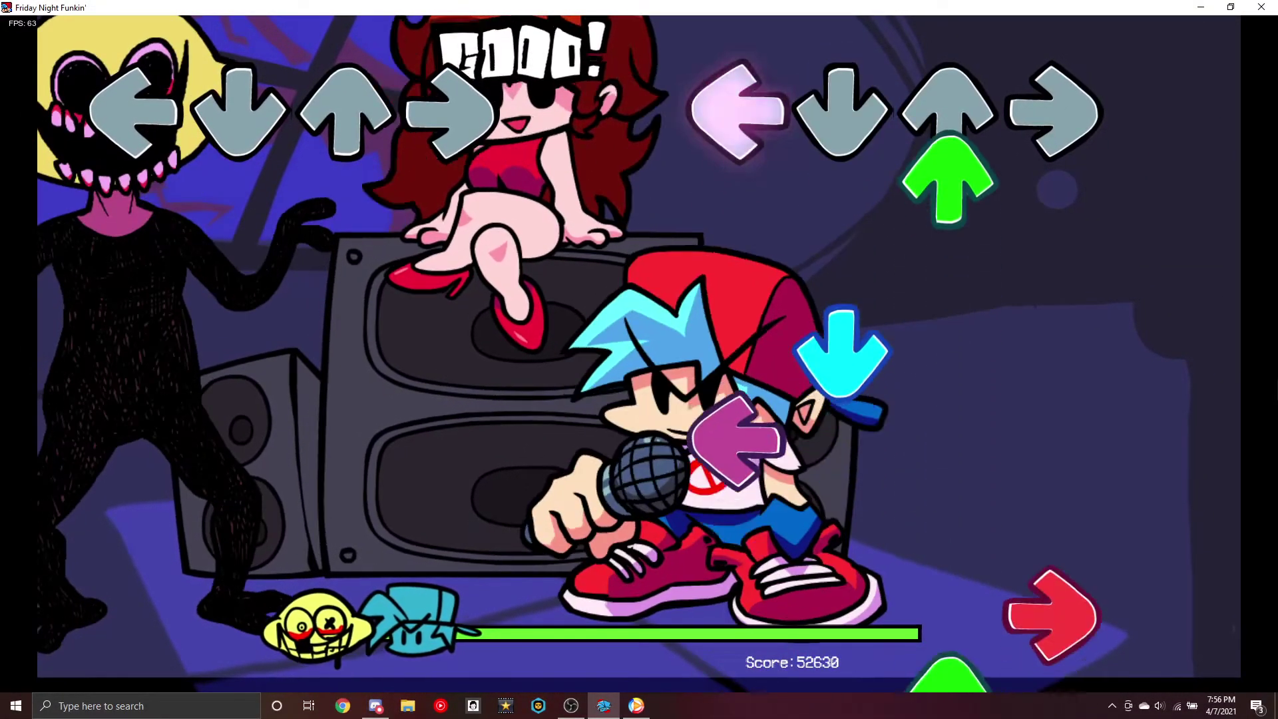
pyautogui.press('Up')
pyautogui.press('Down')
pyautogui.press('Left')
pyautogui.press('Right')
pyautogui.press('Up')
pyautogui.press('Right')
pyautogui.press('Down')
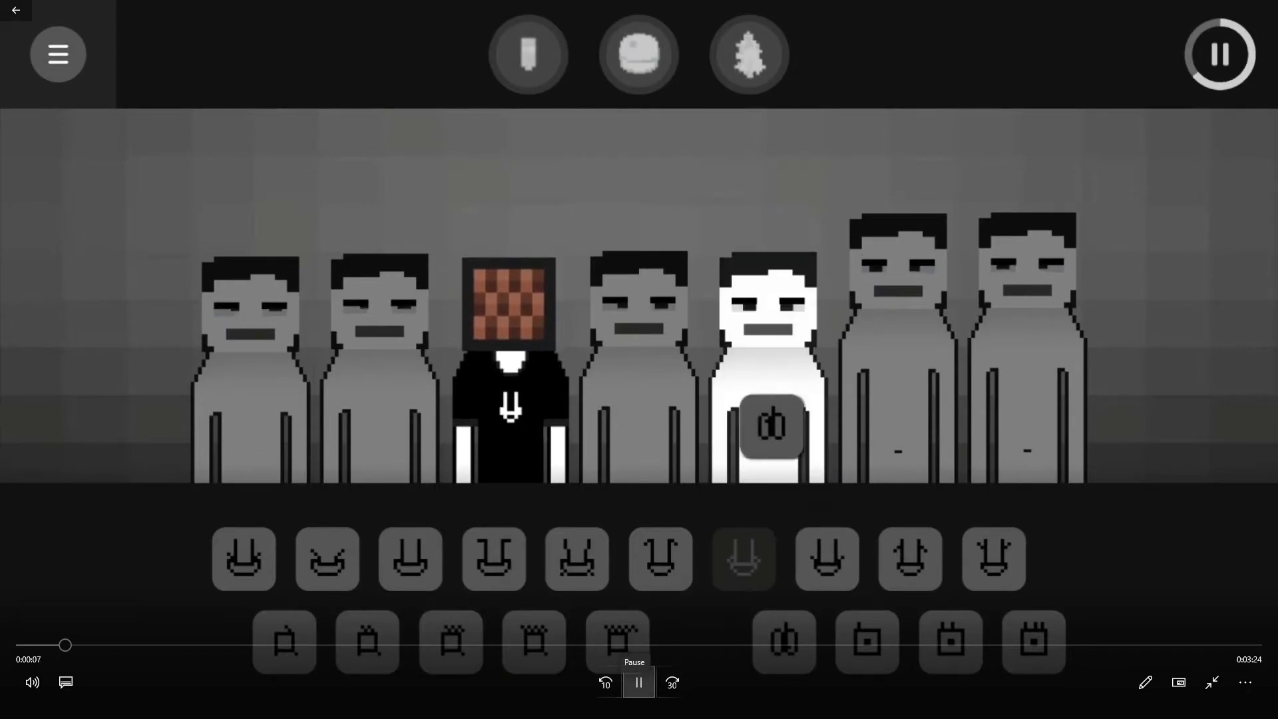
pyautogui.click(639, 682)
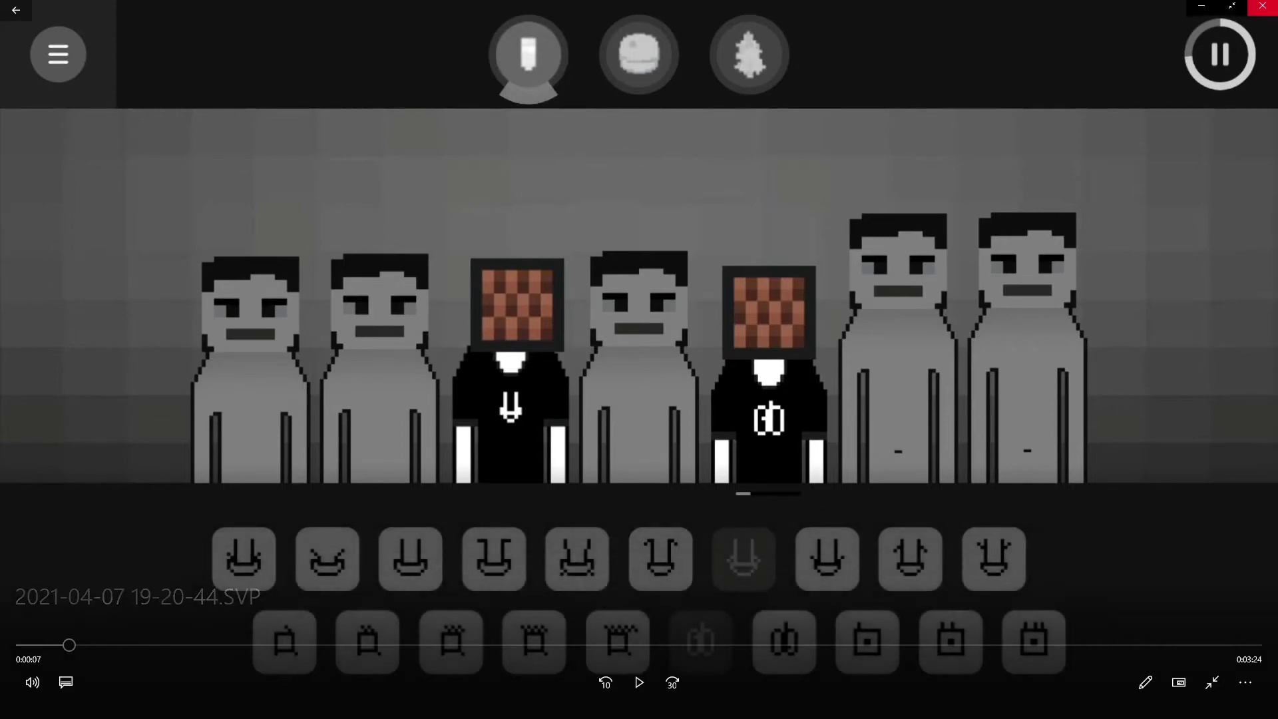
pyautogui.click(1262, 7)
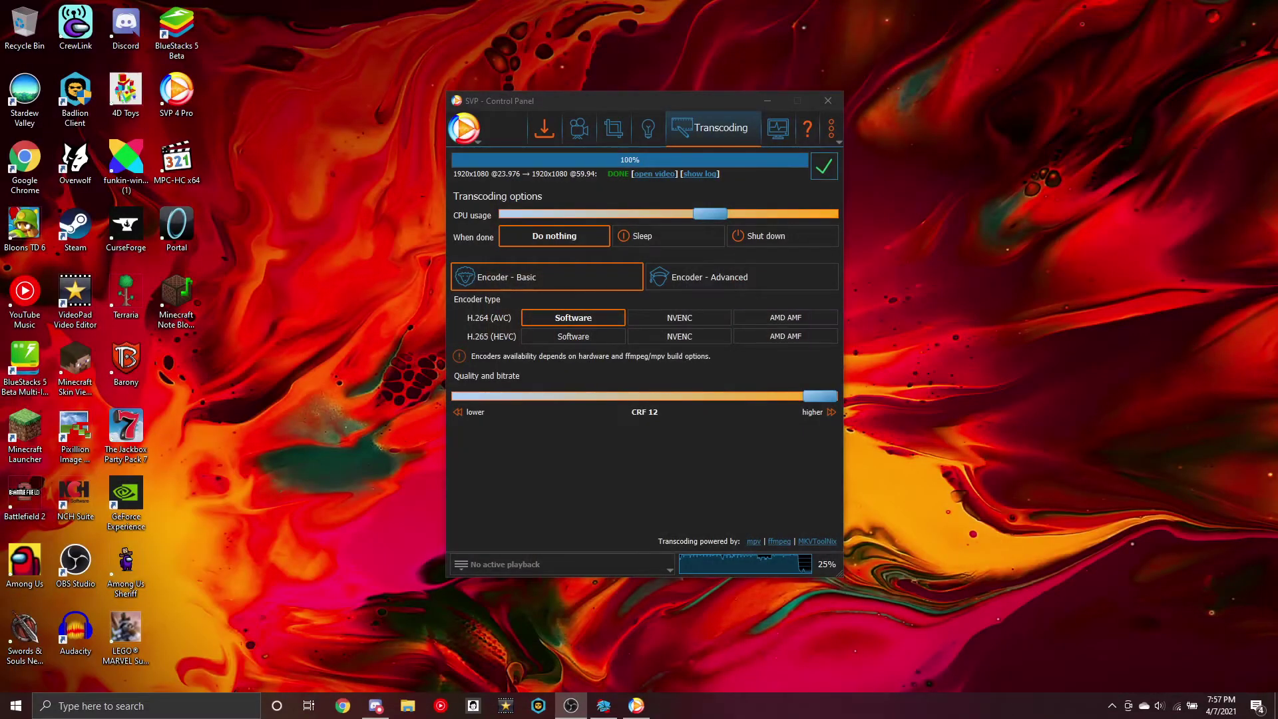
# Step: Clear the finished transcoding job and view the Videos folder in the file selection dialog without choosing another file
pyautogui.click(824, 166)
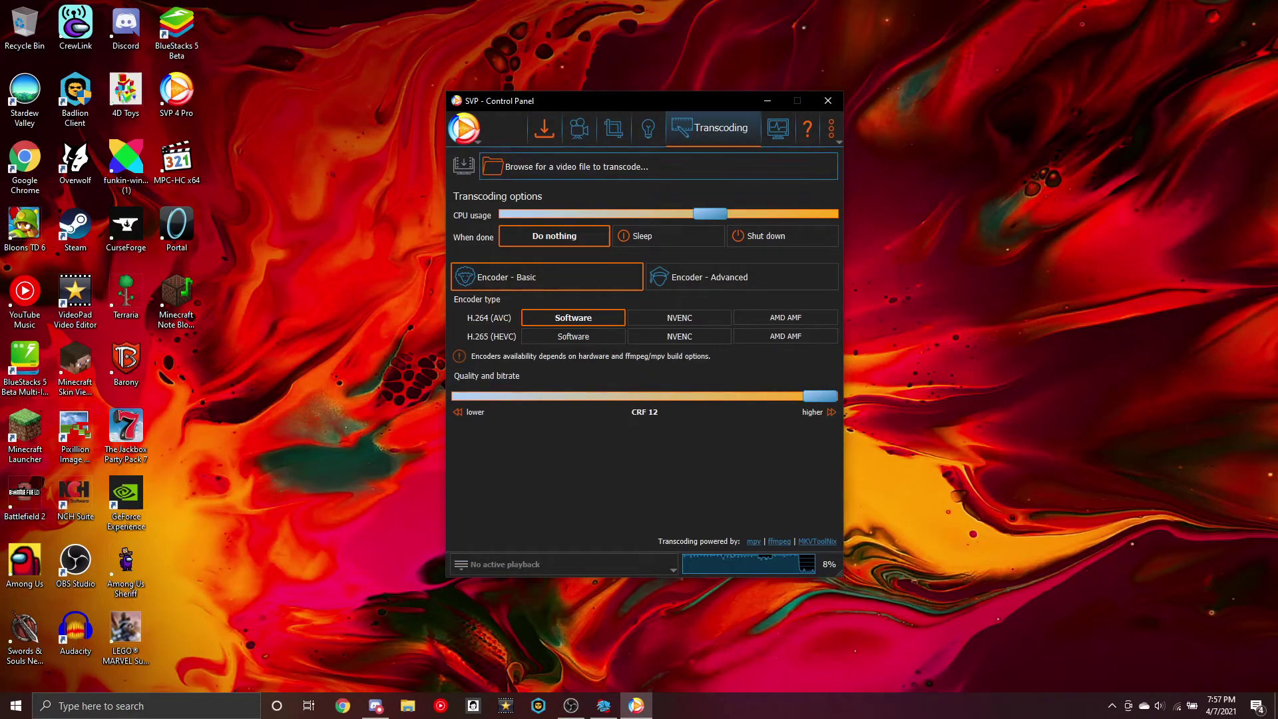
pyautogui.click(658, 166)
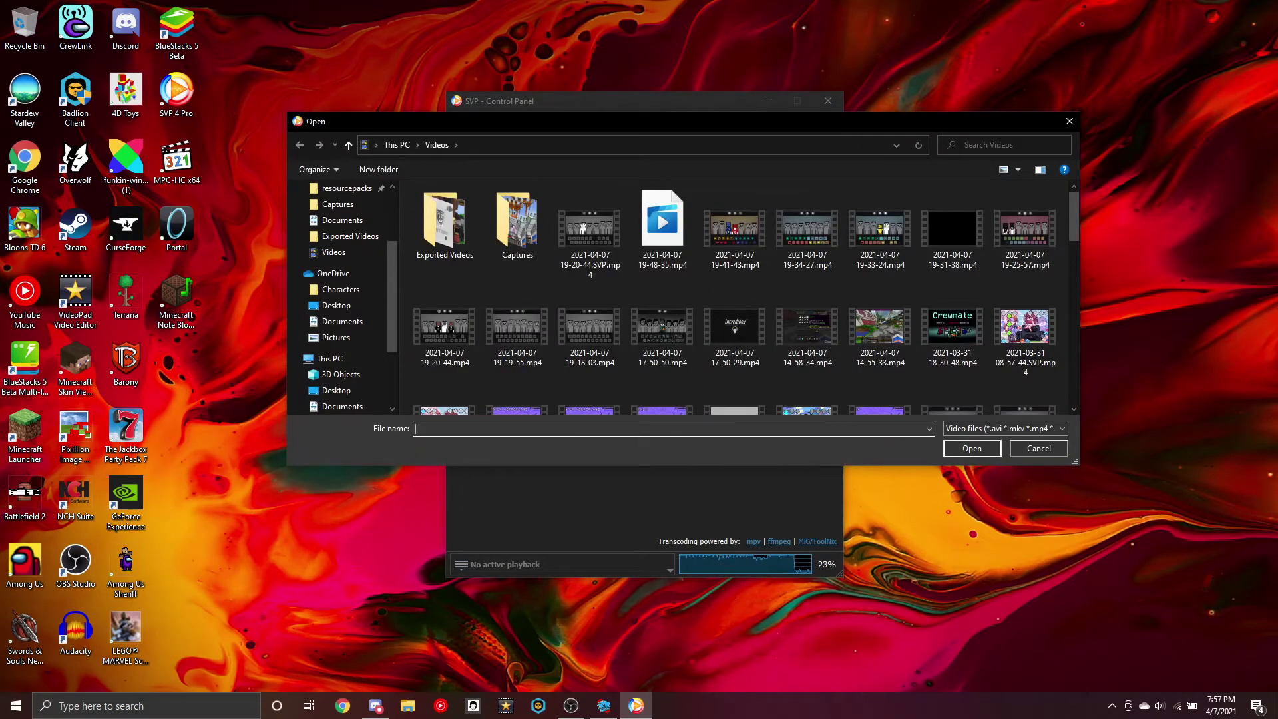
pyautogui.click(1069, 121)
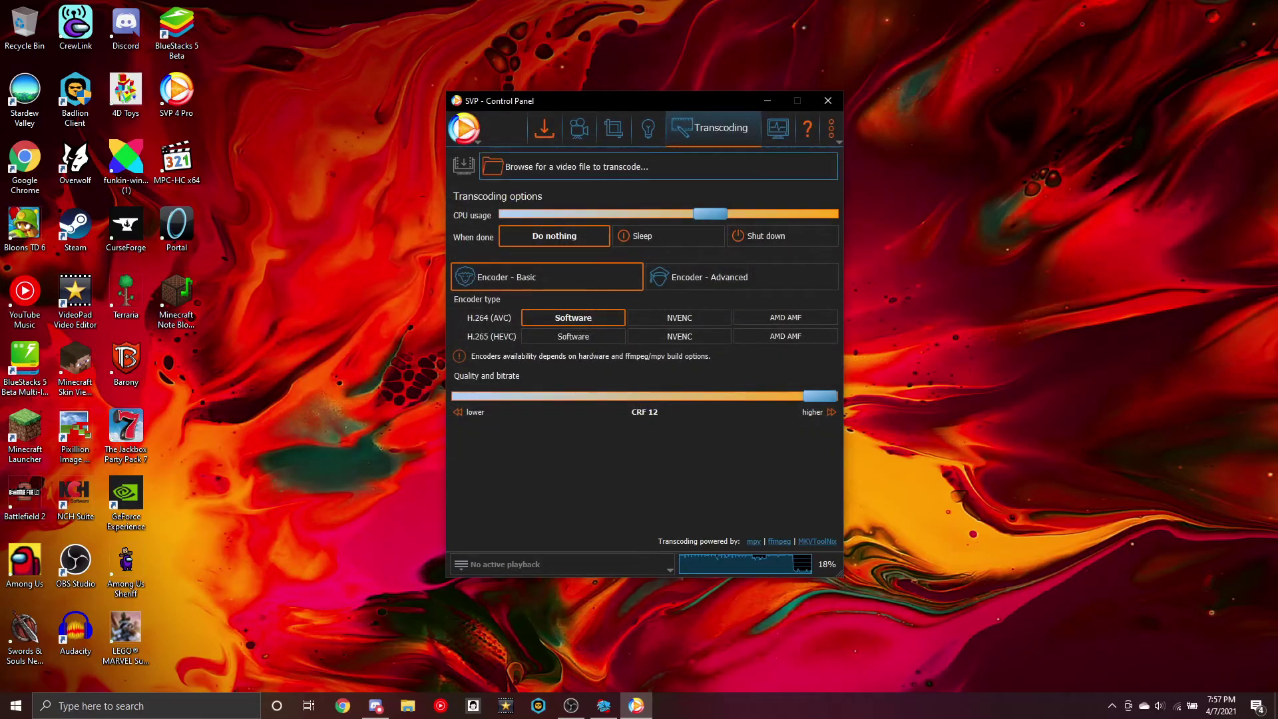